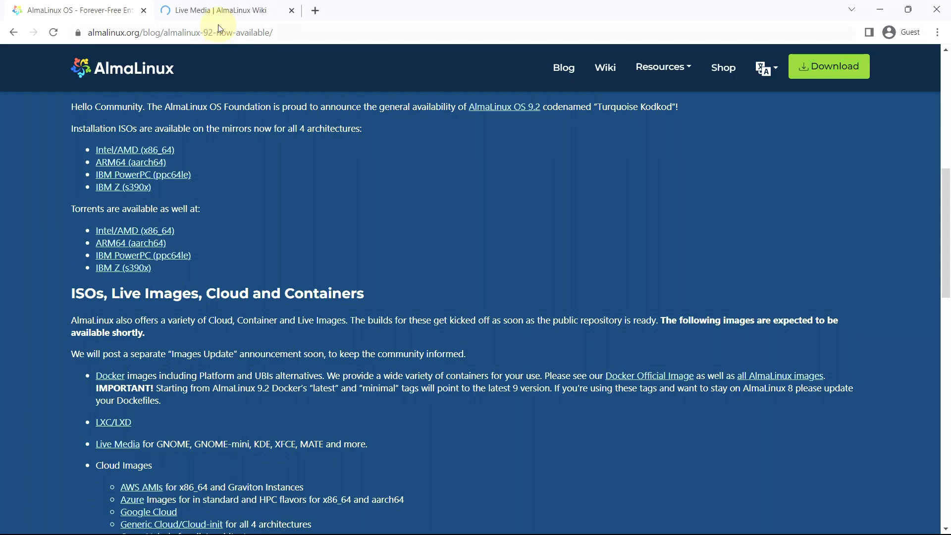
# Review the desktop options and image download section on the AlmaLinux wiki's Live Media page.
pyautogui.click(219, 11)
pyautogui.scroll(-5, 295, 318)
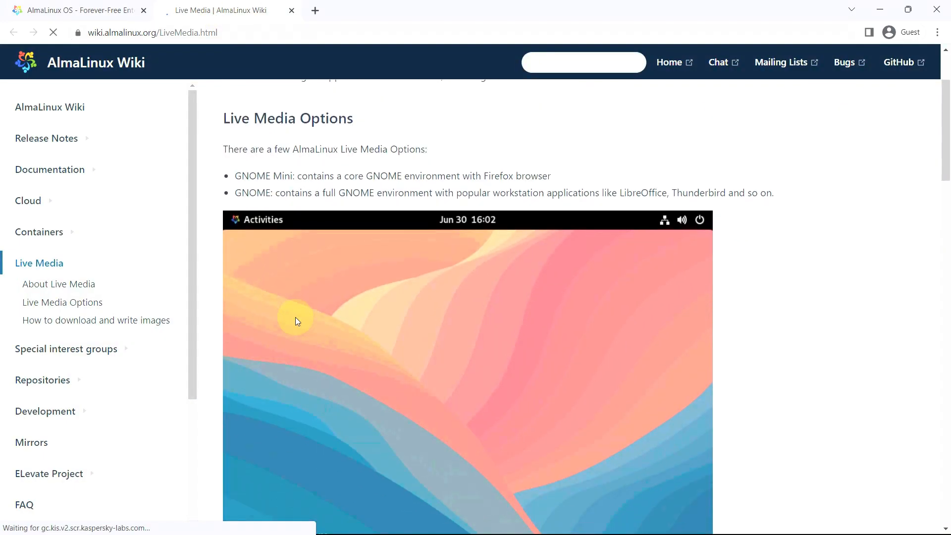
pyautogui.scroll(4, 295, 317)
pyautogui.scroll(-6, 296, 316)
pyautogui.scroll(-10, 295, 316)
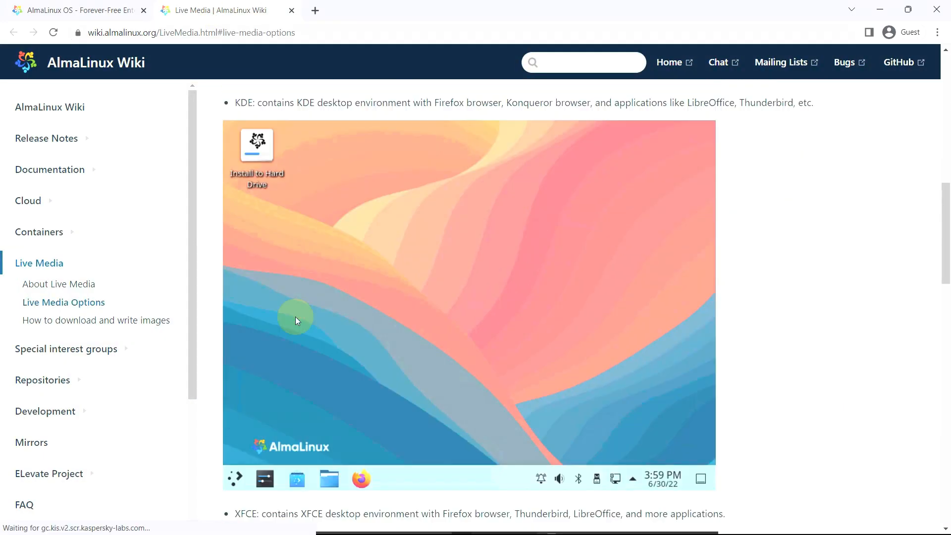
pyautogui.scroll(-10, 296, 317)
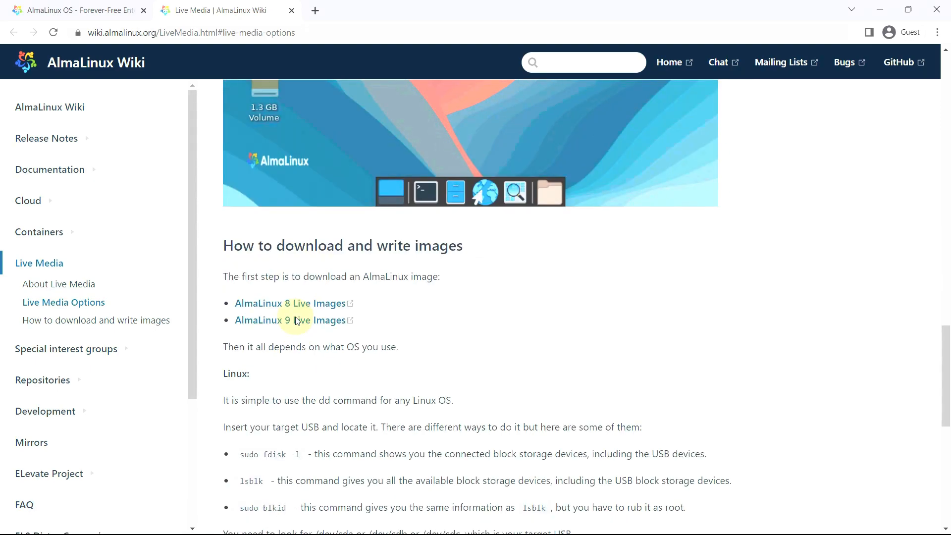
pyautogui.scroll(2, 296, 198)
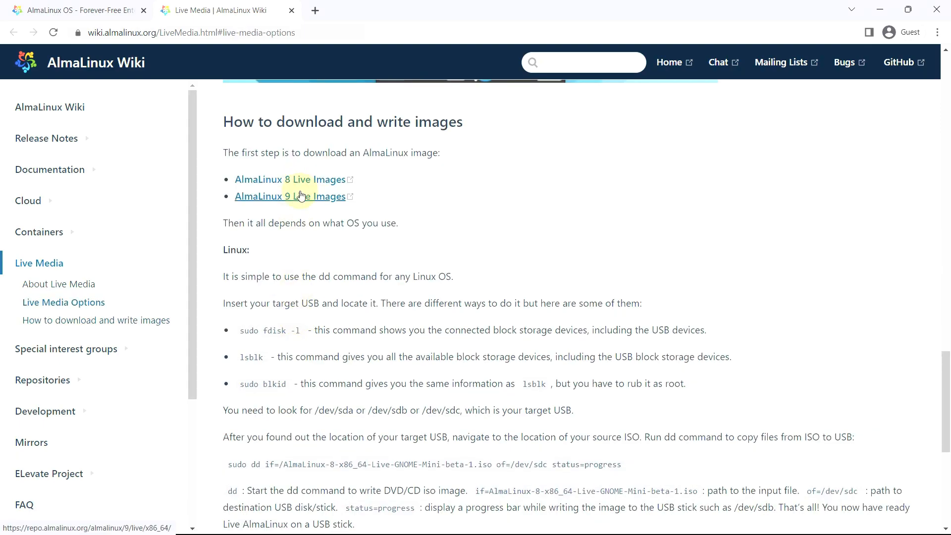
# Check the available AlmaLinux 9 live images and close both the image index and the Live Media wiki page.
pyautogui.click(296, 197)
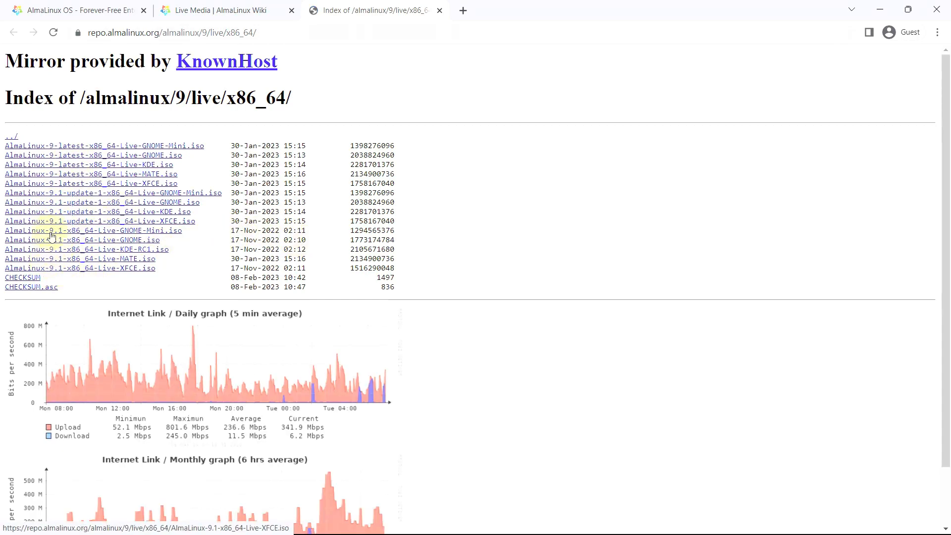
pyautogui.click(440, 10)
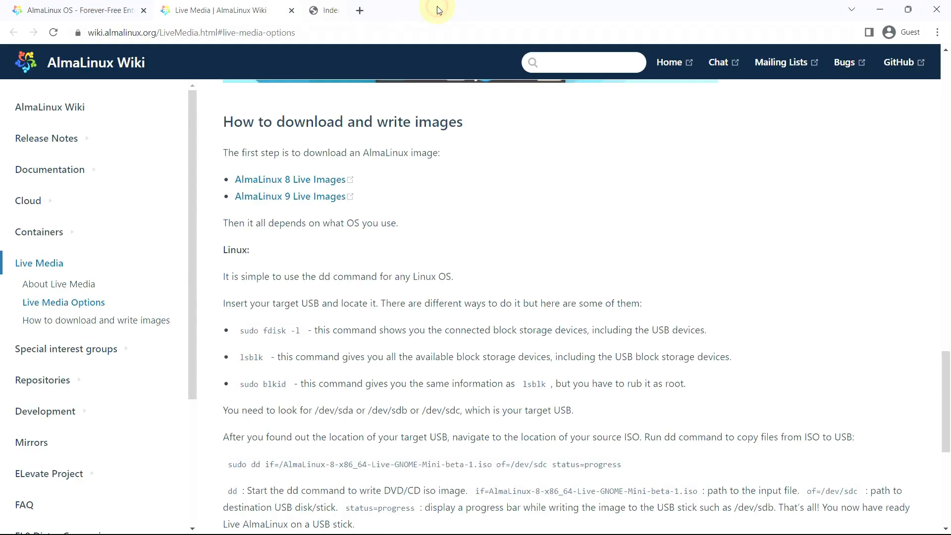
pyautogui.click(291, 11)
# Open the Intel/AMD (x86_64) installation ISO mirror list for AlmaLinux 9.2 in a new tab.
pyautogui.scroll(3, 324, 200)
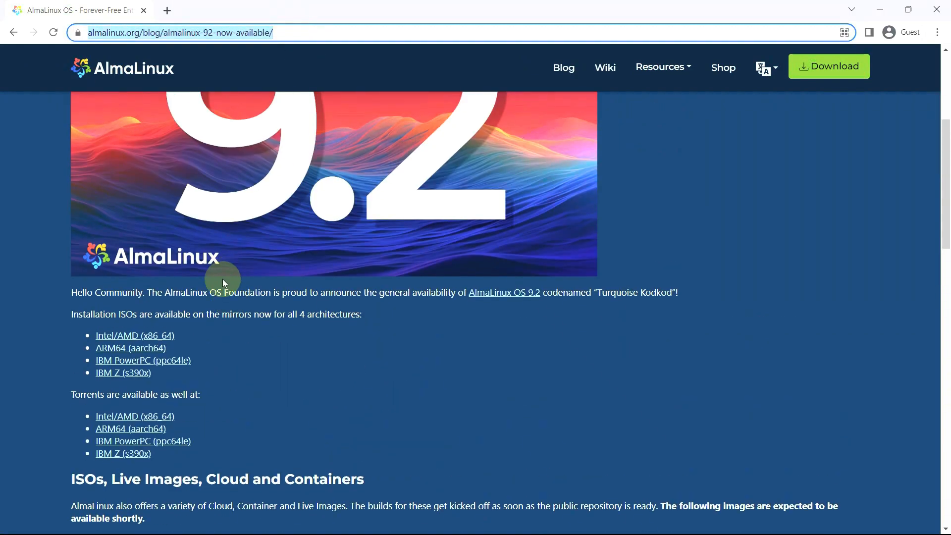
pyautogui.rightClick(154, 338)
pyautogui.click(184, 353)
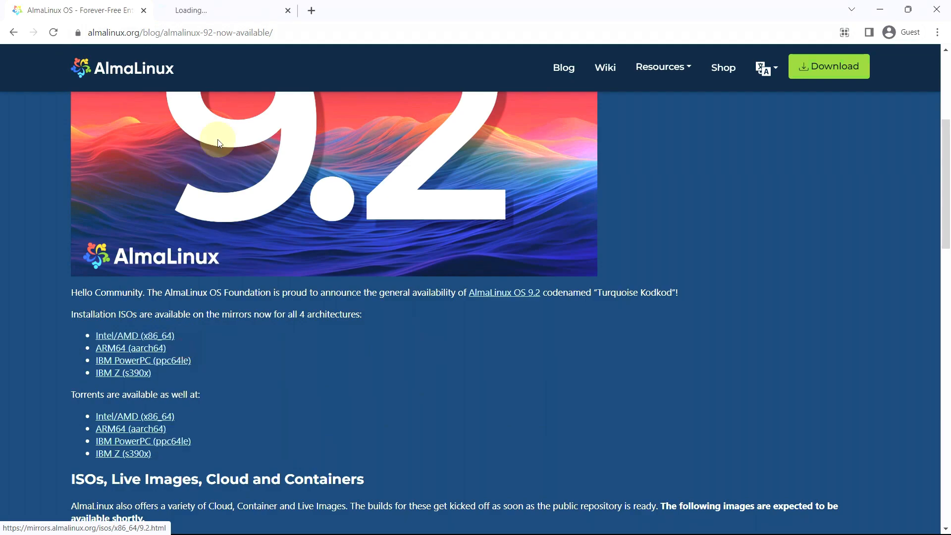
pyautogui.click(217, 12)
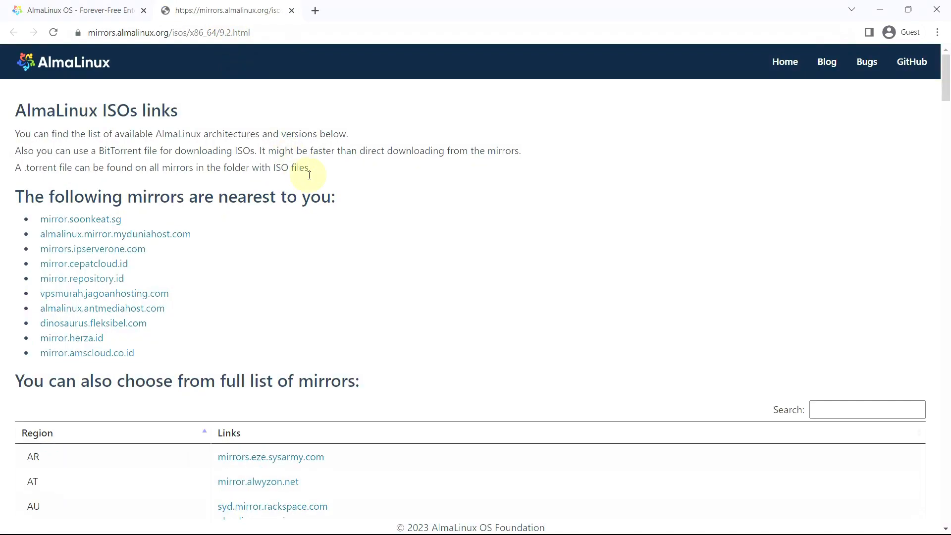
# Search the mirror list for "us" and download AlmaLinux-9.2-x86_64-dvd.iso from the US mirror mirror.usi.edu.
pyautogui.scroll(-9, 373, 312)
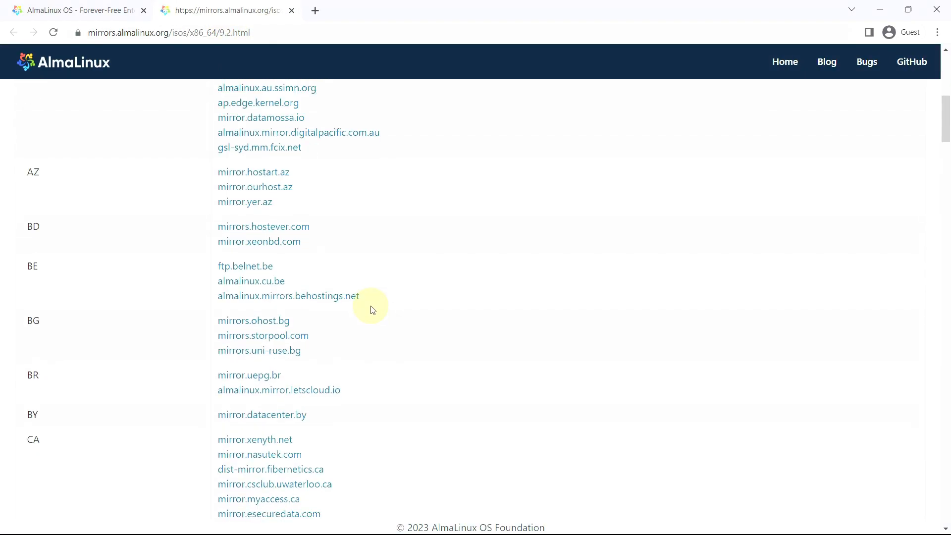
pyautogui.hotkey('ctrl', 'f')
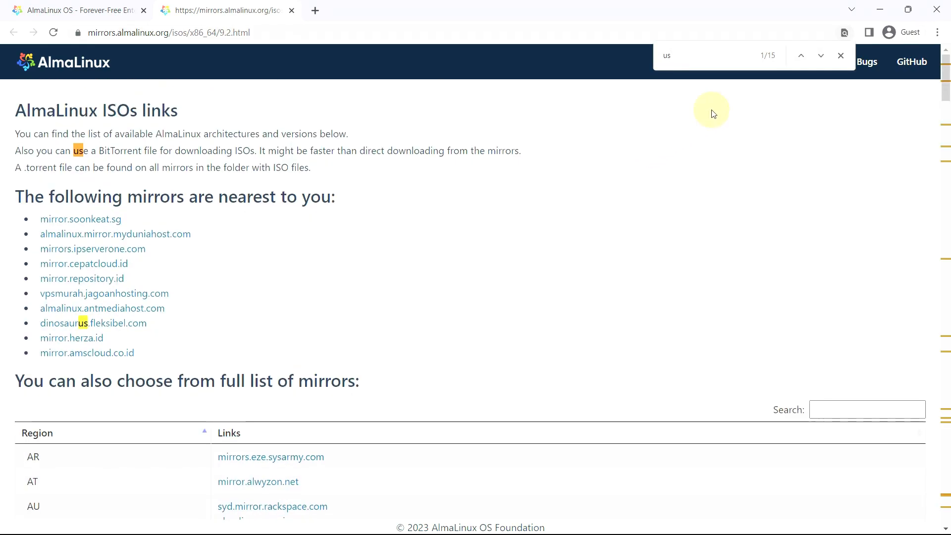
pyautogui.click(803, 57)
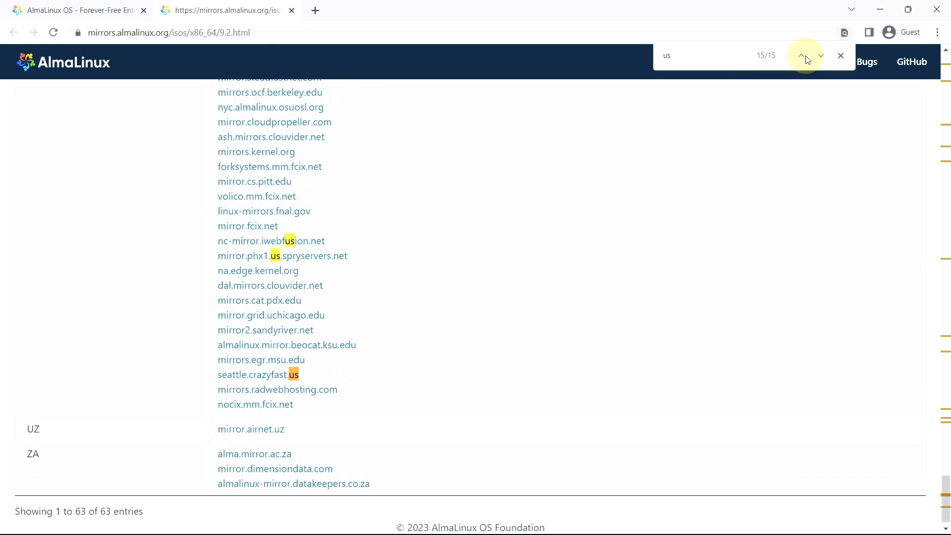
pyautogui.scroll(10, 277, 307)
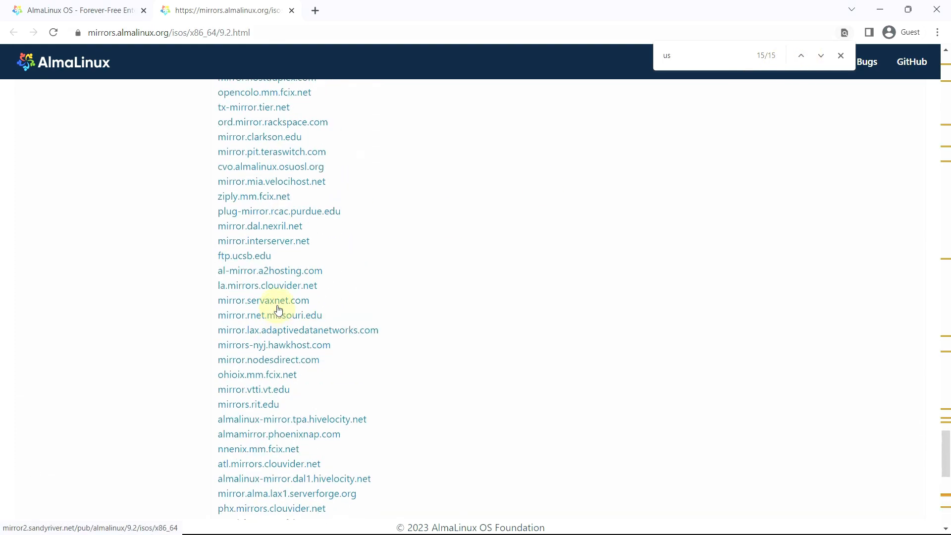
pyautogui.scroll(6, 278, 309)
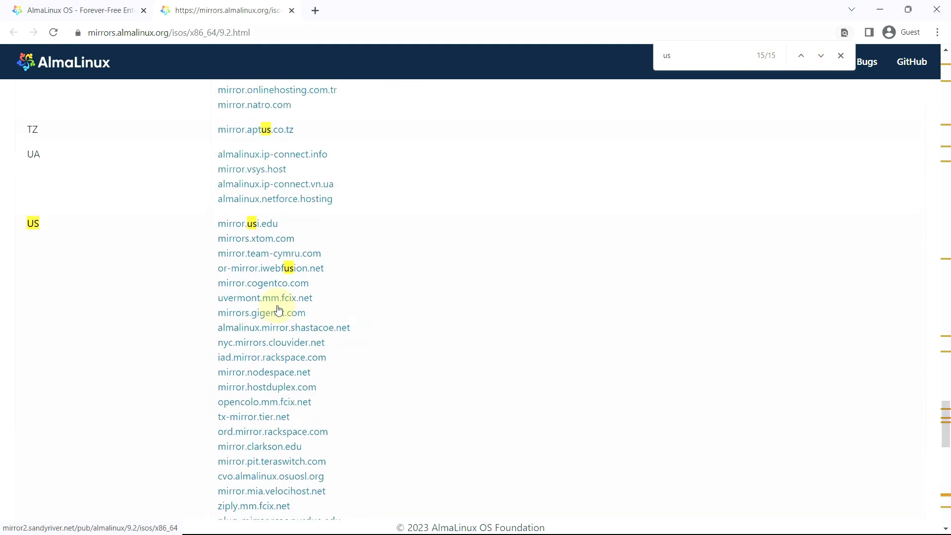
pyautogui.click(268, 224)
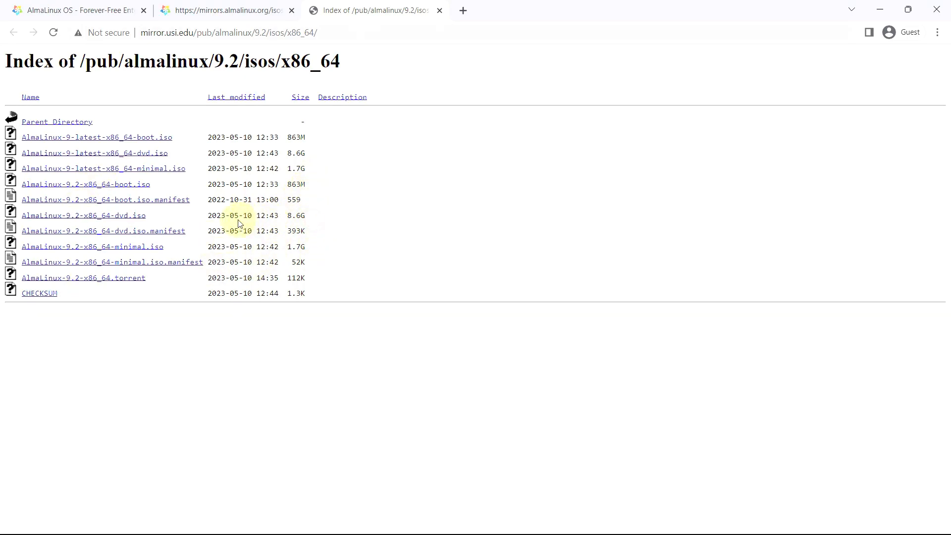
pyautogui.click(133, 216)
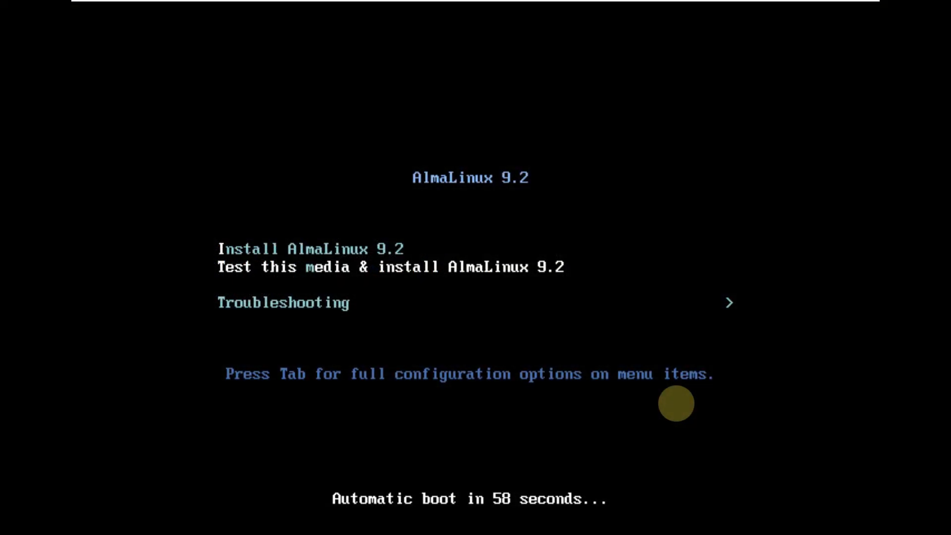
# Start "Install AlmaLinux 9.2" from the boot menu and accept English (United States) as the installation language.
pyautogui.press('Down')
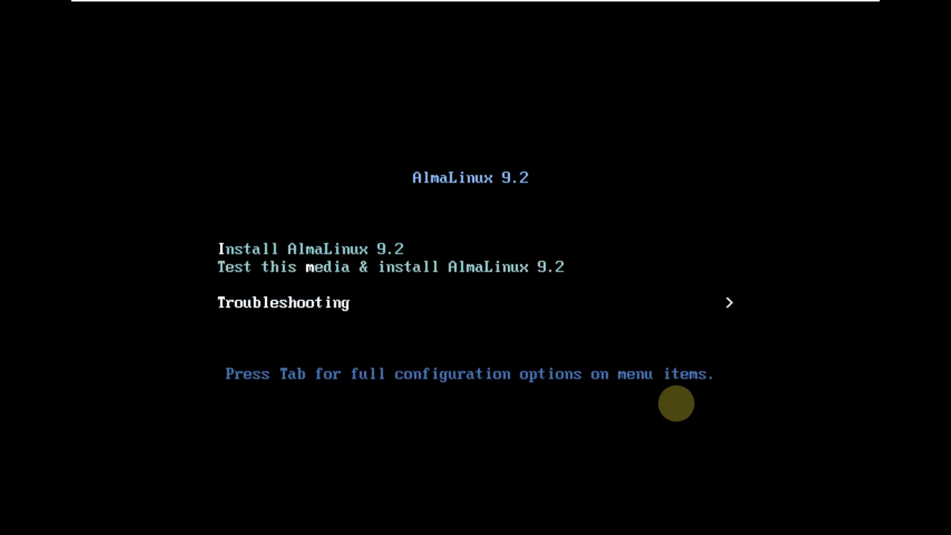
pyautogui.press('Up')
pyautogui.press('Up')
pyautogui.press('Down')
pyautogui.press('Down')
pyautogui.press('Up')
pyautogui.press('Up')
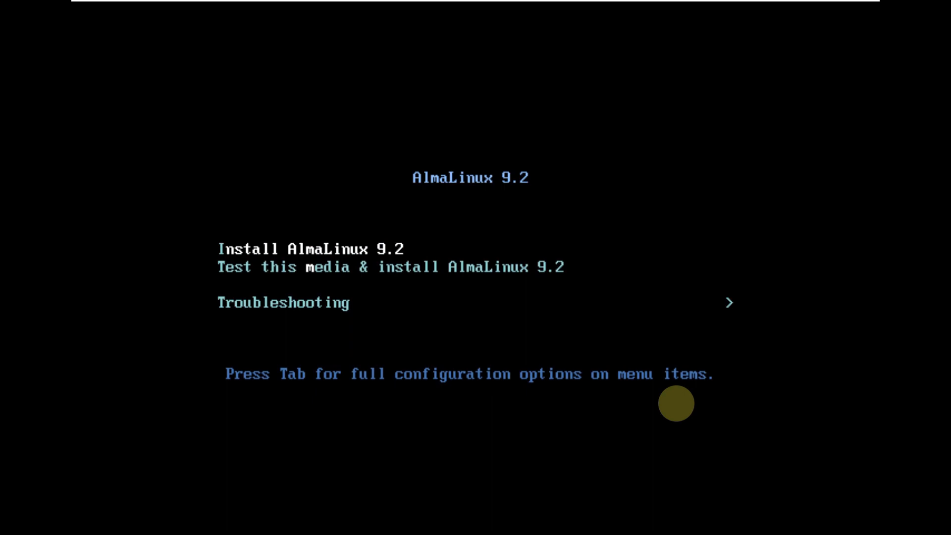
pyautogui.press('Down')
pyautogui.press('Down')
pyautogui.press('Up')
pyautogui.press('Up')
pyautogui.press('Return')
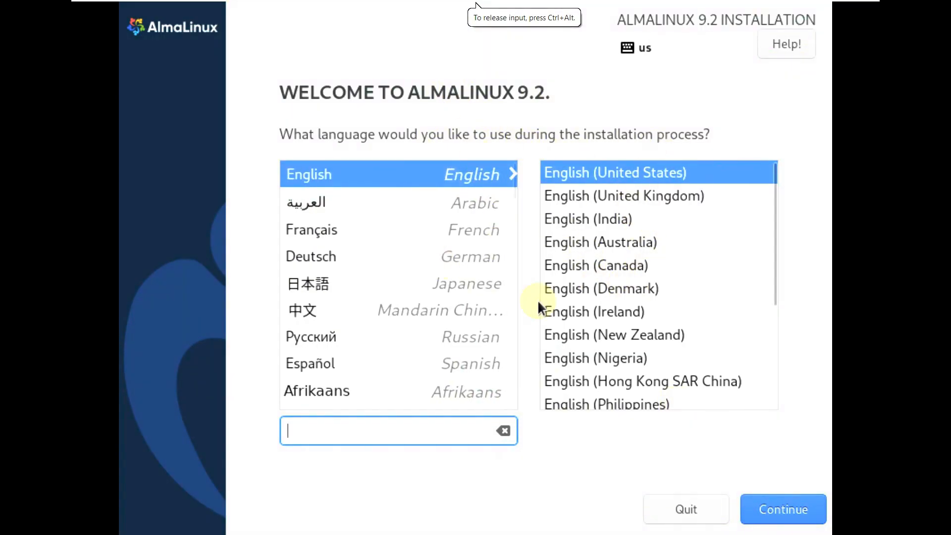
pyautogui.click(769, 504)
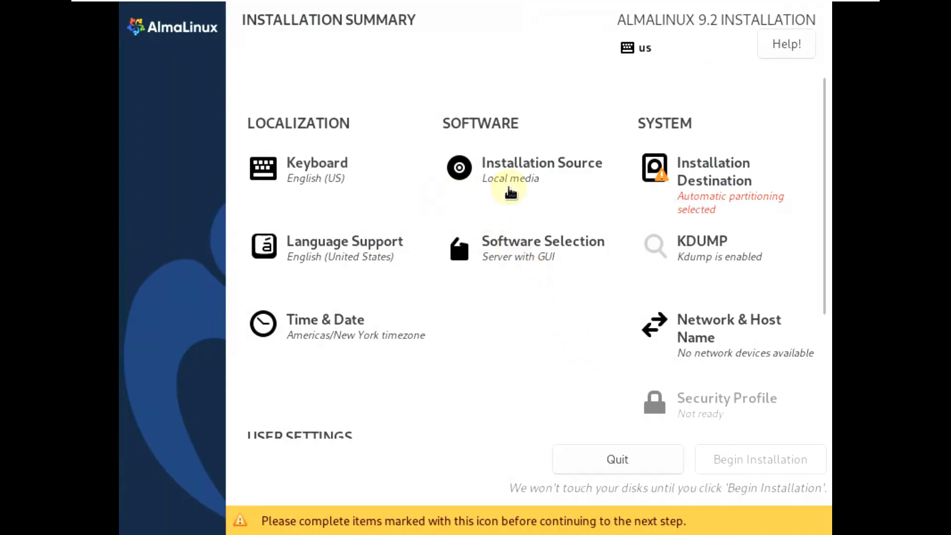
# Try adding an additional repository to the installation source, remove it and keep the auto-detected installation media.
pyautogui.click(510, 193)
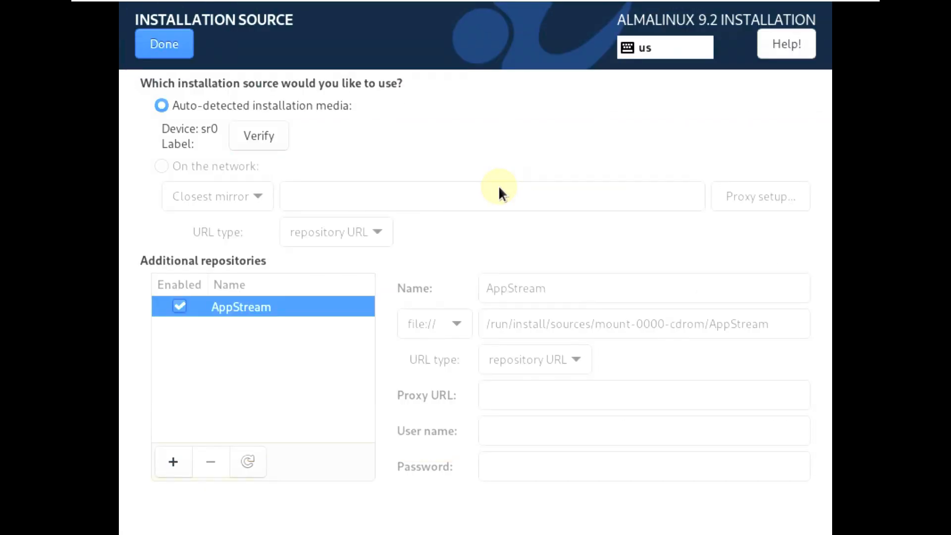
pyautogui.click(173, 461)
pyautogui.click(212, 463)
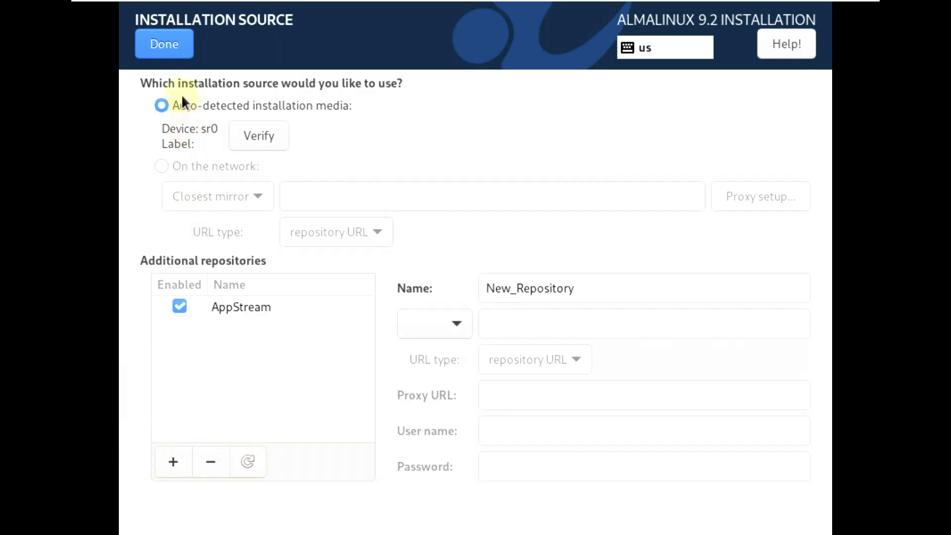
pyautogui.click(173, 43)
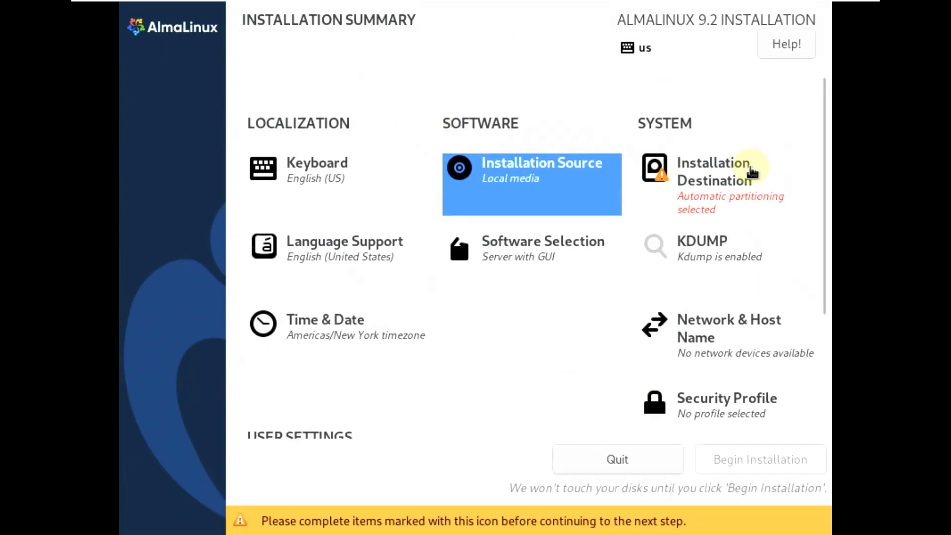
# Toggle the 40 GiB sda disk in the installation destination and check the additional language support selection.
pyautogui.click(748, 174)
pyautogui.click(278, 223)
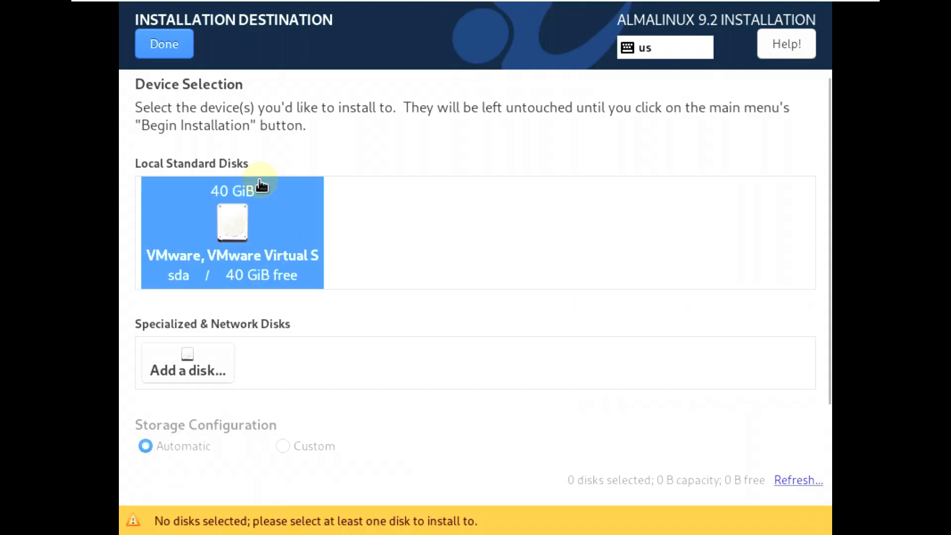
pyautogui.click(171, 48)
pyautogui.click(307, 247)
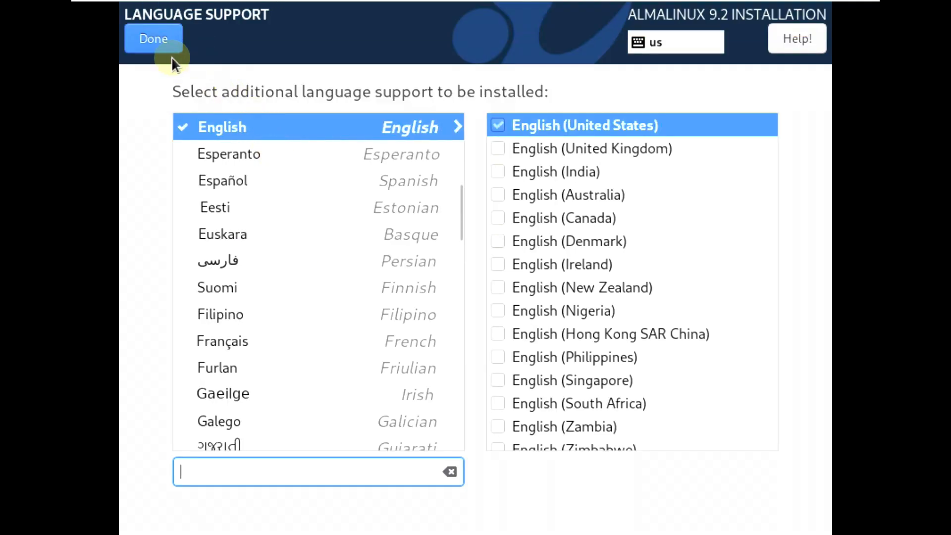
pyautogui.click(162, 47)
# Compare the additional software offered for the Server, Workstation and Virtualization Host base environments in Software Selection.
pyautogui.click(518, 240)
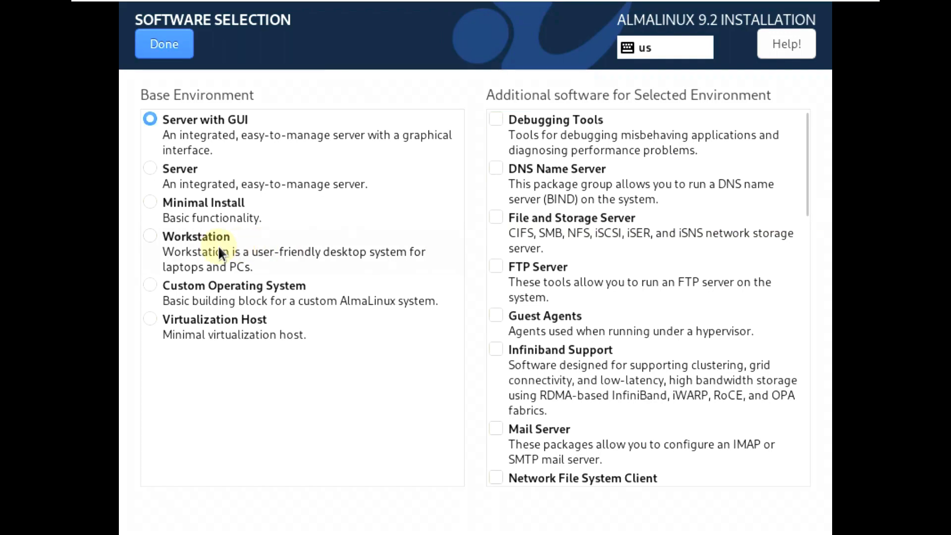
pyautogui.click(160, 167)
pyautogui.scroll(-5, 625, 340)
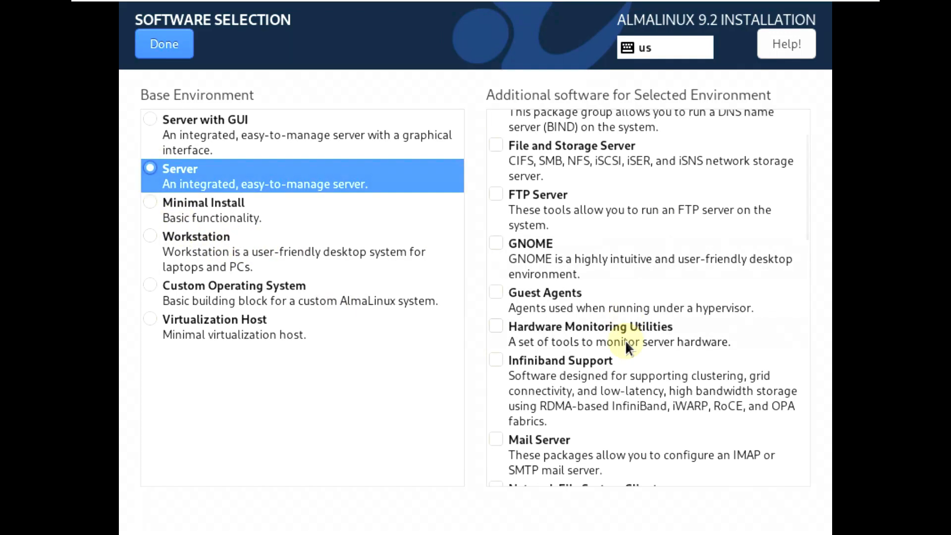
pyautogui.scroll(-3, 627, 344)
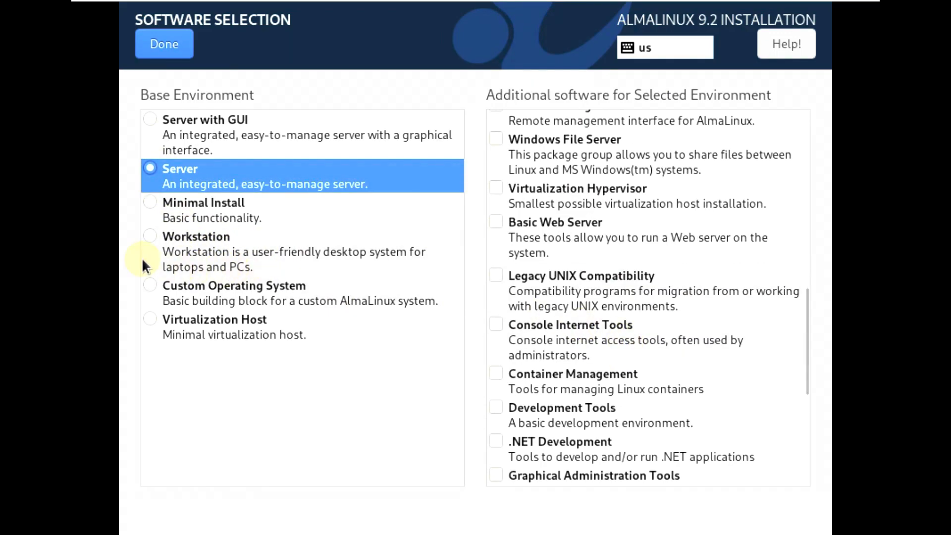
pyautogui.click(144, 236)
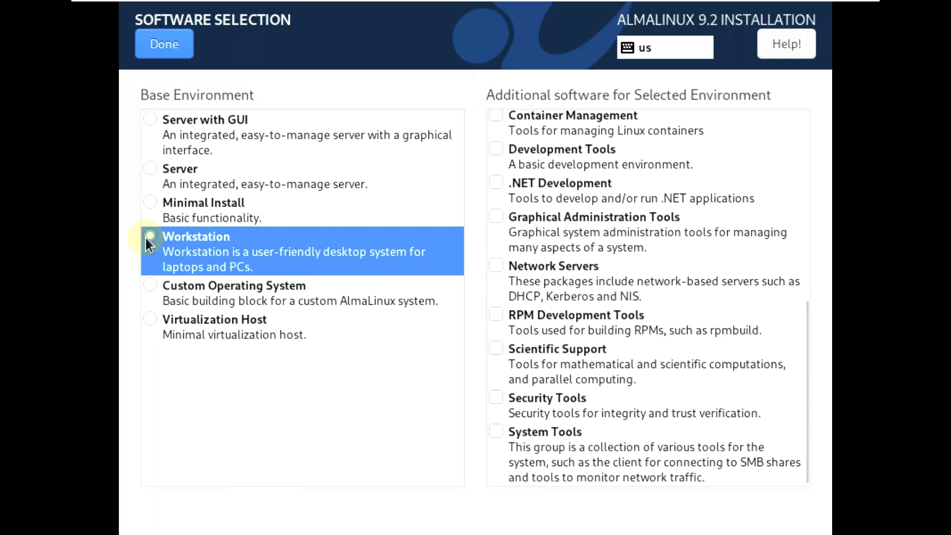
pyautogui.click(145, 322)
pyautogui.scroll(10, 602, 334)
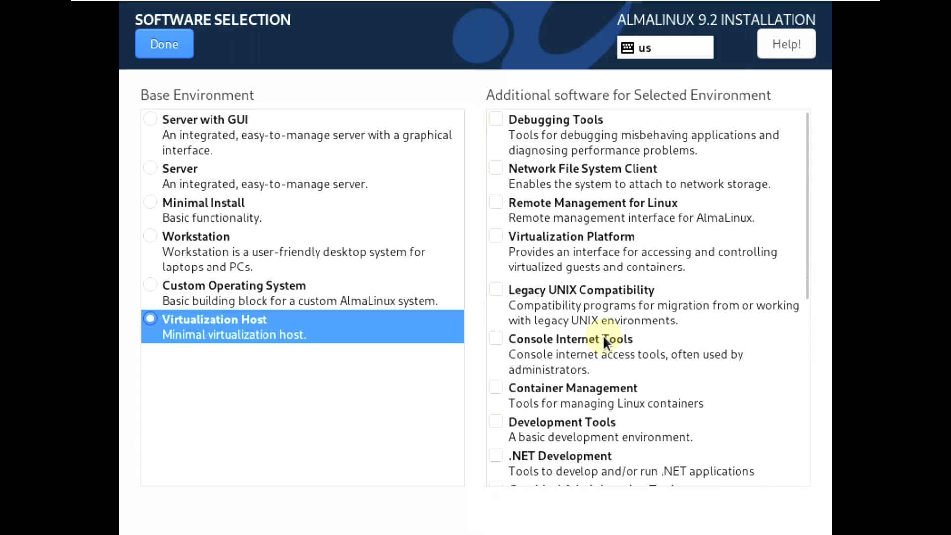
# Choose the Workstation environment with Backup Client, GNOME Applications, Headless Management, Internet Applications, Office Suite and Productivity, and Remote Desktop Clients.
pyautogui.click(155, 239)
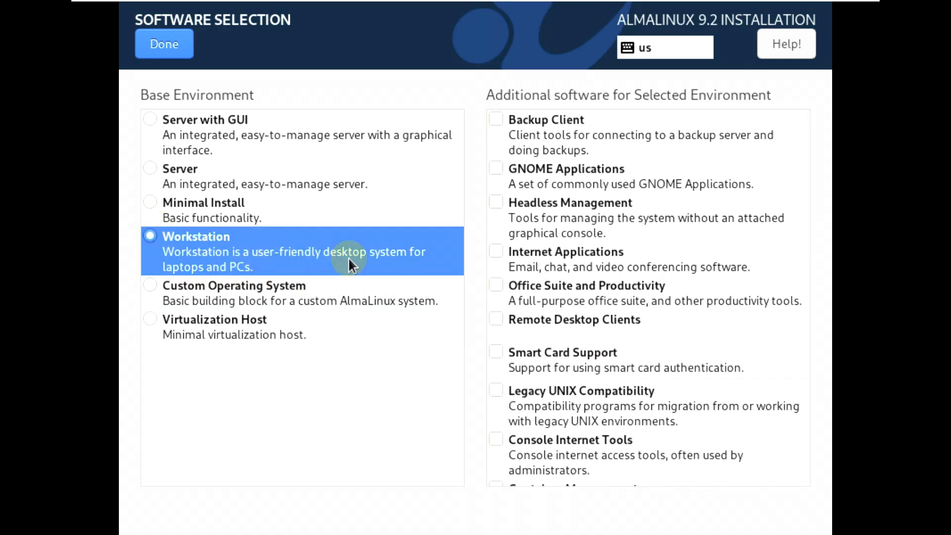
pyautogui.click(497, 167)
pyautogui.scroll(-5, 513, 179)
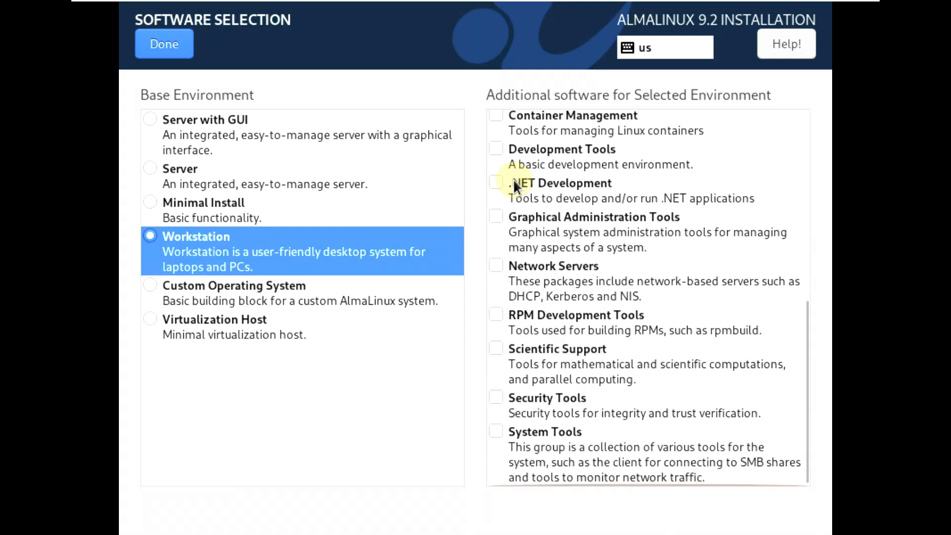
pyautogui.scroll(5, 513, 180)
pyautogui.click(496, 119)
pyautogui.click(496, 202)
pyautogui.click(496, 251)
pyautogui.click(496, 284)
pyautogui.click(497, 317)
# Add Smart Card Support, Legacy UNIX Compatibility, Console Internet Tools, Container Management, Development Tools and .NET Development to the Workstation environment.
pyautogui.scroll(-2, 498, 314)
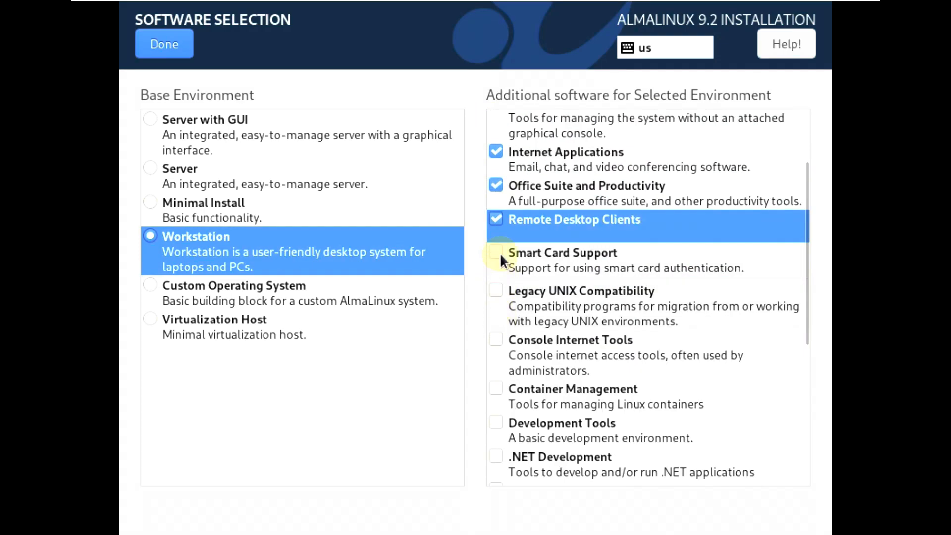
pyautogui.click(500, 253)
pyautogui.click(496, 291)
pyautogui.click(497, 340)
pyautogui.scroll(-2, 495, 341)
pyautogui.click(497, 291)
pyautogui.click(497, 324)
pyautogui.click(498, 353)
# Add Graphical Administration Tools, Network Servers, RPM Development Tools, Scientific Support, Security Tools and System Tools to the Workstation environment.
pyautogui.scroll(-2, 494, 337)
pyautogui.click(495, 297)
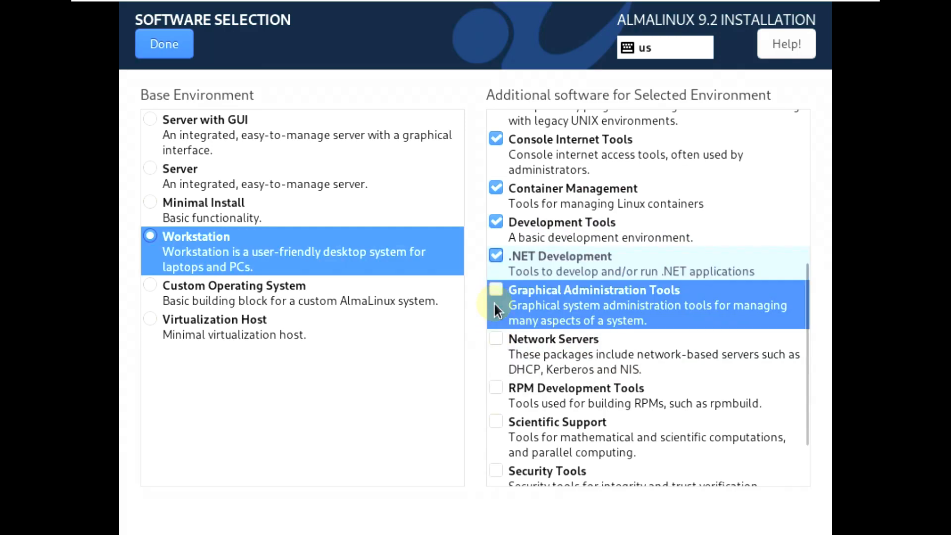
pyautogui.click(500, 372)
pyautogui.click(502, 391)
pyautogui.scroll(-2, 502, 391)
pyautogui.click(498, 347)
pyautogui.click(495, 396)
pyautogui.click(497, 432)
pyautogui.scroll(8, 503, 432)
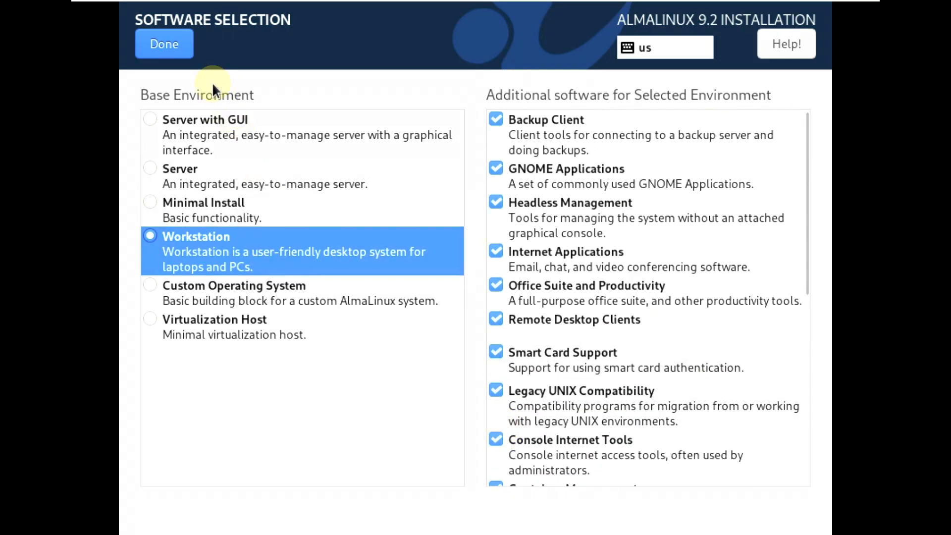
# Confirm the software selection and check the KDUMP settings.
pyautogui.click(173, 46)
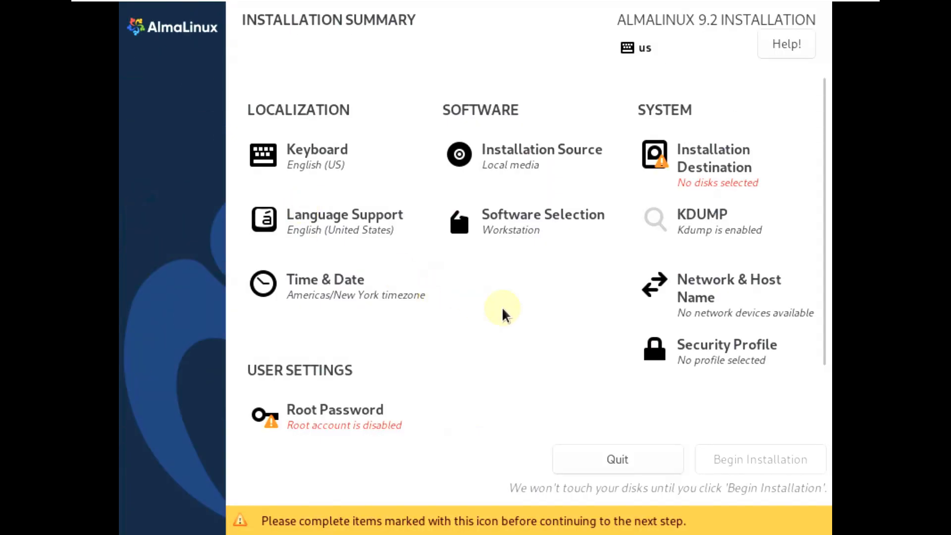
pyautogui.click(689, 237)
pyautogui.click(163, 52)
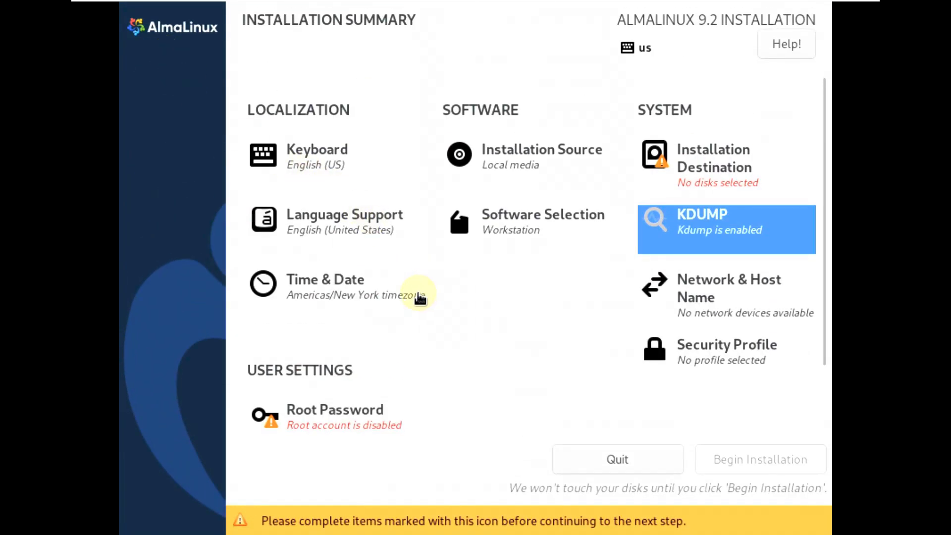
# Set the time zone to region Americas, city Los Angeles in Time & Date.
pyautogui.click(421, 297)
pyautogui.click(208, 222)
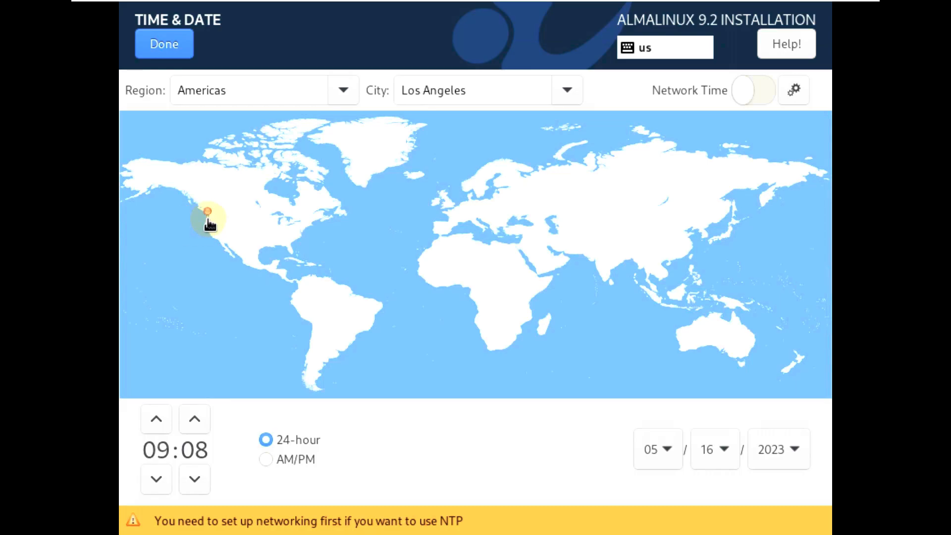
pyautogui.click(343, 90)
pyautogui.click(570, 88)
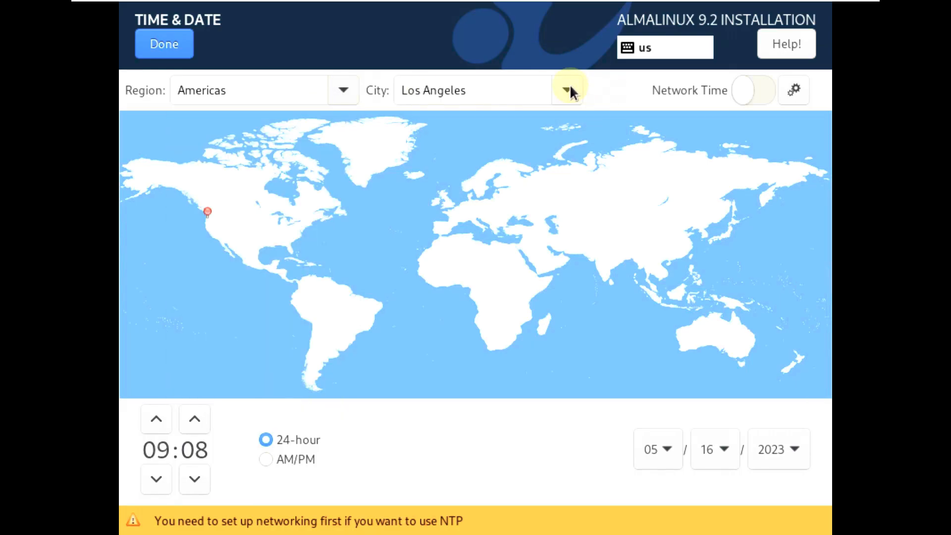
pyautogui.click(618, 94)
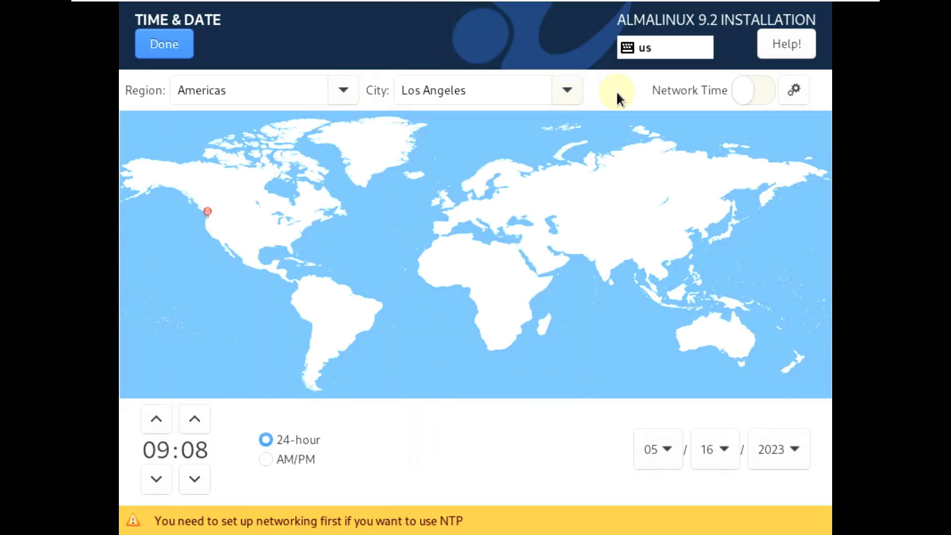
pyautogui.click(182, 47)
# Add a Bond device named Bond connection 1 with its default settings in Network & Host Name.
pyautogui.click(752, 286)
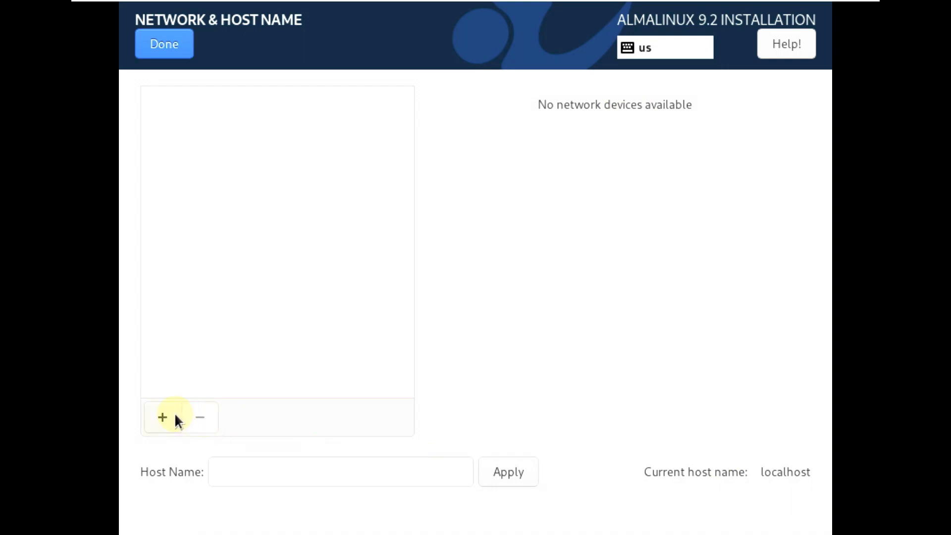
pyautogui.click(175, 416)
pyautogui.click(526, 324)
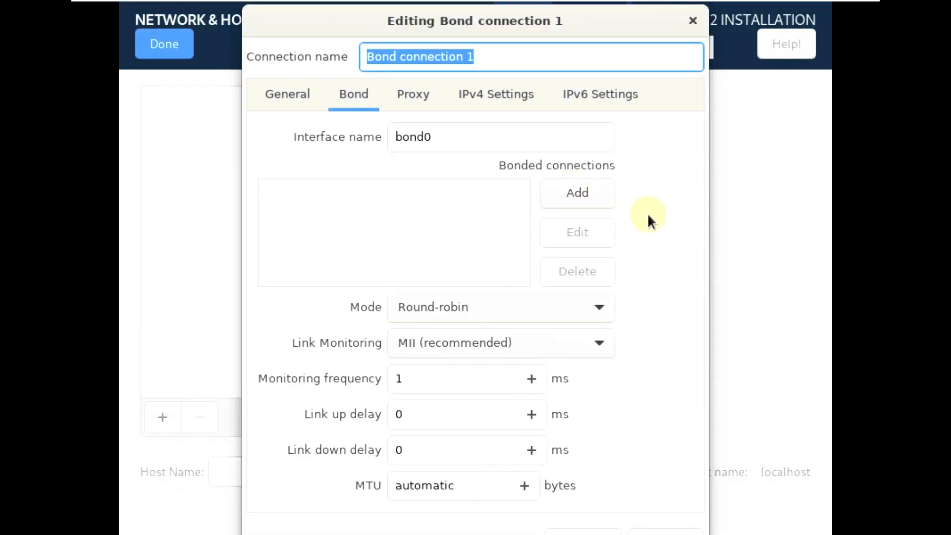
pyautogui.moveTo(630, 17); pyautogui.dragTo(650, 13)
pyautogui.click(691, 531)
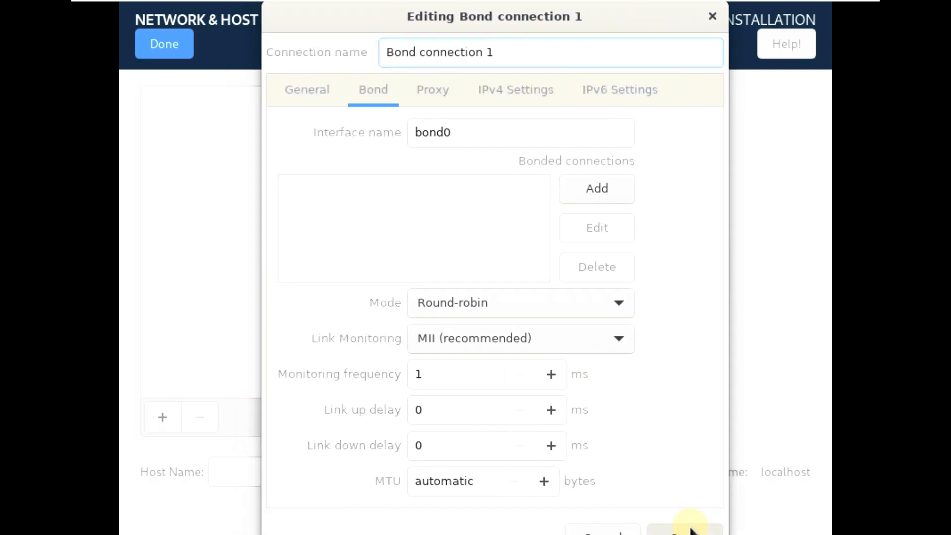
# Open a new Bridge device and examine its General, Bridge, Proxy, IPv4 and IPv6 settings.
pyautogui.click(176, 419)
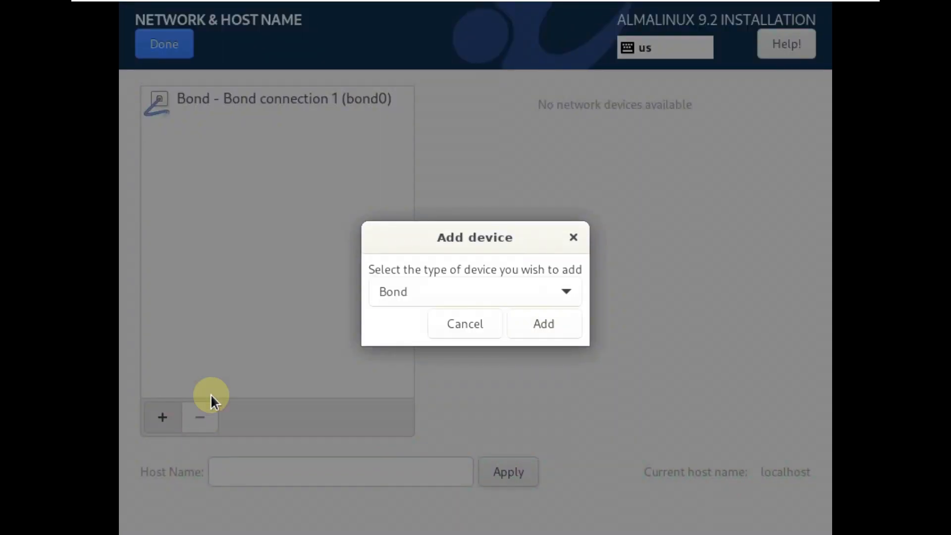
pyautogui.click(464, 302)
pyautogui.click(464, 321)
pyautogui.click(463, 323)
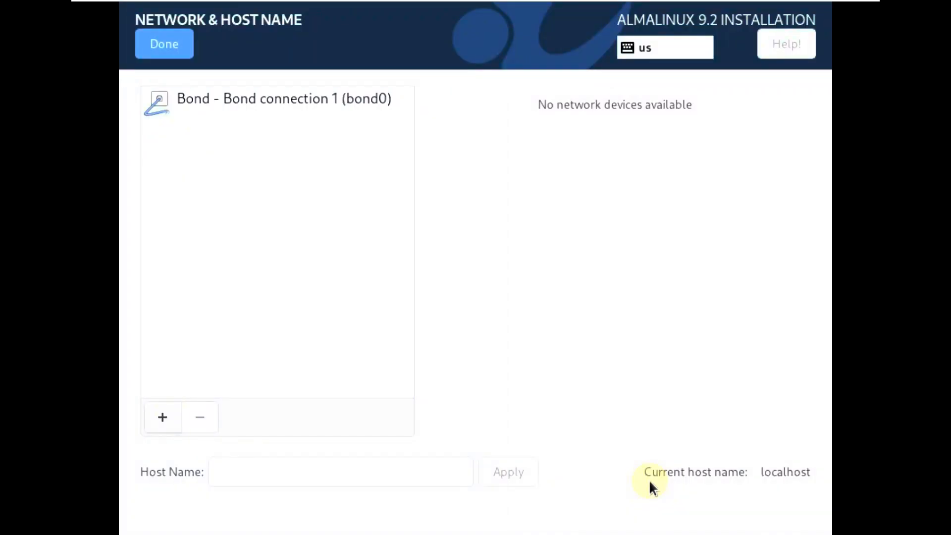
pyautogui.click(265, 93)
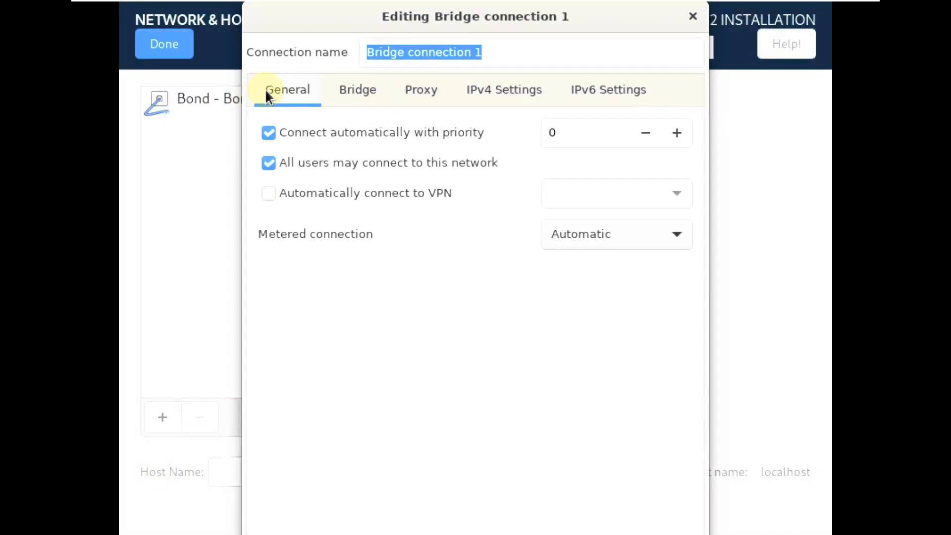
pyautogui.click(352, 88)
pyautogui.click(415, 89)
pyautogui.click(495, 89)
pyautogui.click(445, 90)
pyautogui.click(540, 84)
pyautogui.click(617, 78)
pyautogui.click(528, 79)
pyautogui.click(531, 141)
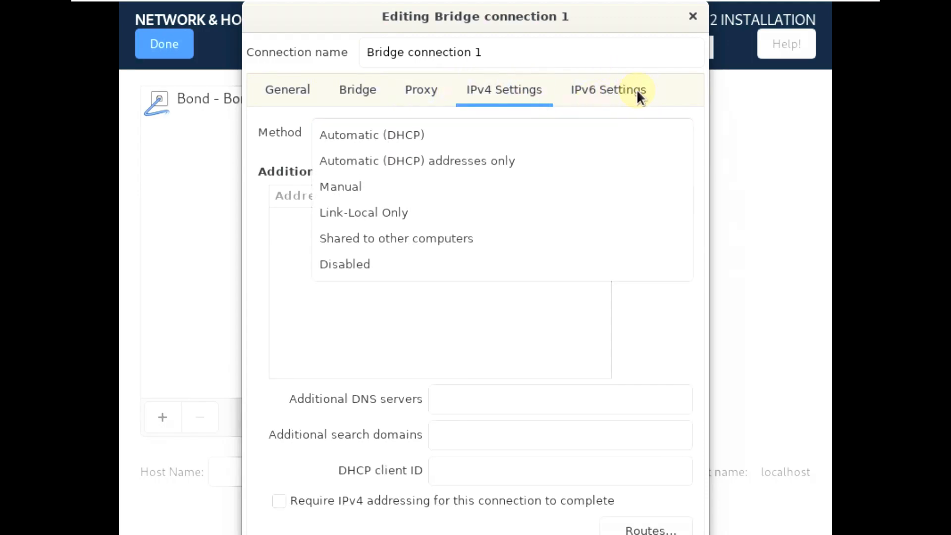
pyautogui.click(638, 94)
pyautogui.click(615, 83)
pyautogui.click(306, 91)
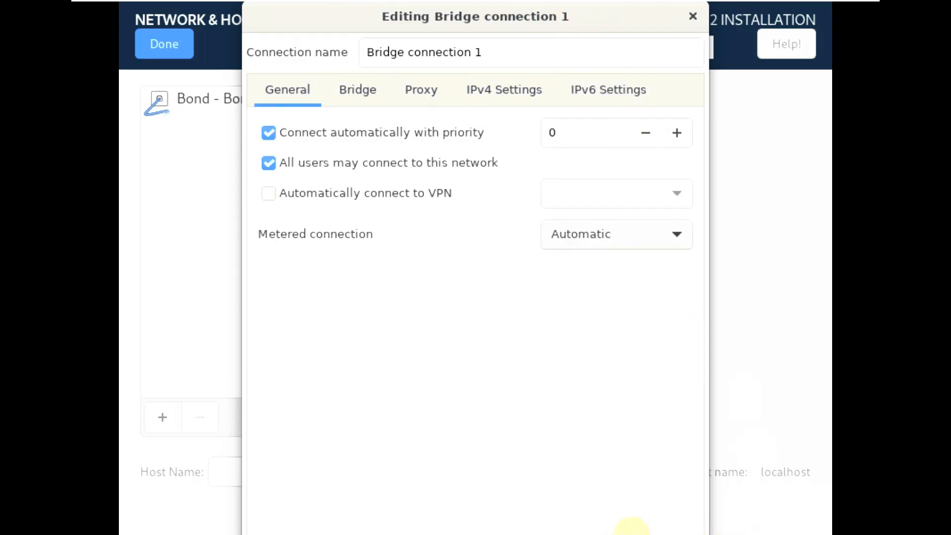
pyautogui.moveTo(327, 25); pyautogui.dragTo(286, 24)
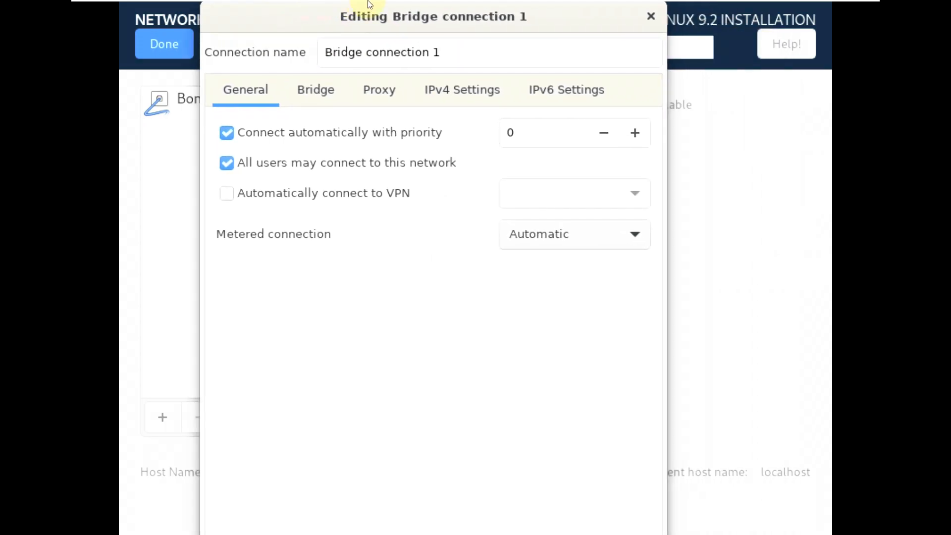
pyautogui.moveTo(547, 30); pyautogui.dragTo(278, 321)
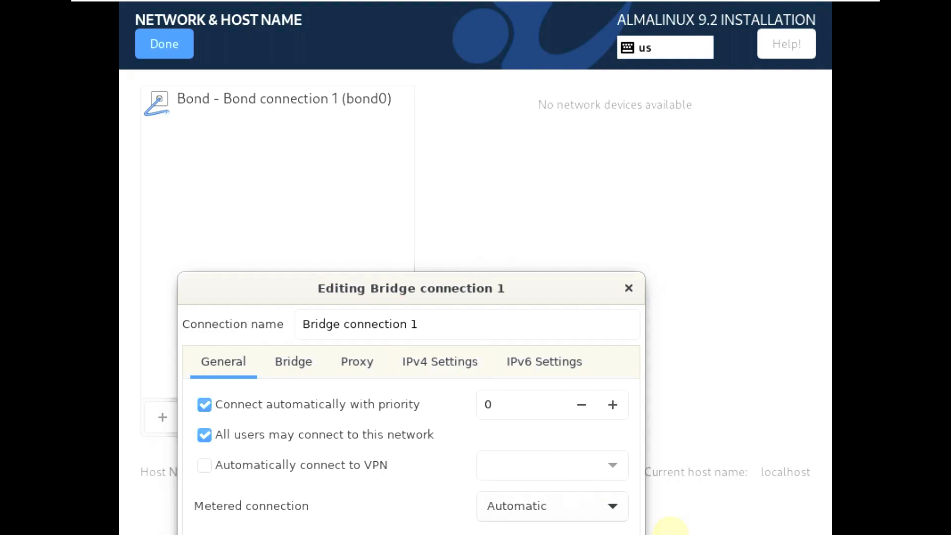
pyautogui.moveTo(548, 292); pyautogui.dragTo(552, 488)
pyautogui.moveTo(504, 169); pyautogui.dragTo(545, 15)
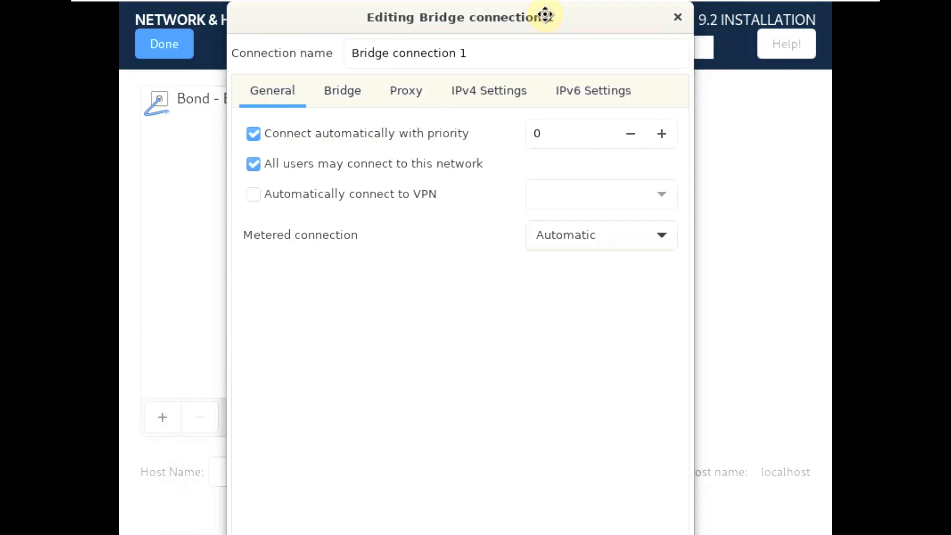
pyautogui.click(679, 17)
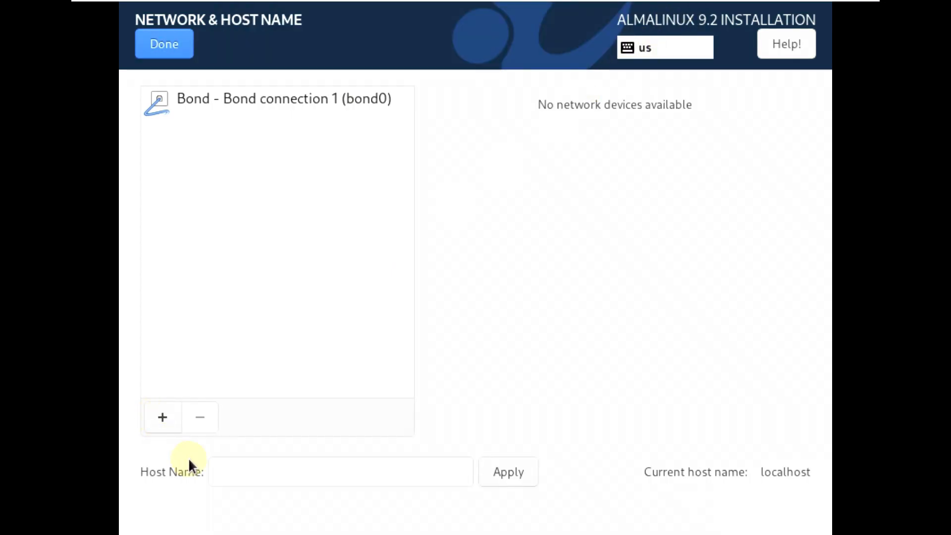
# Add a Team device, review its General, Proxy, IPv4 and IPv6 settings, and save it with the defaults.
pyautogui.click(174, 421)
pyautogui.click(502, 302)
pyautogui.click(483, 320)
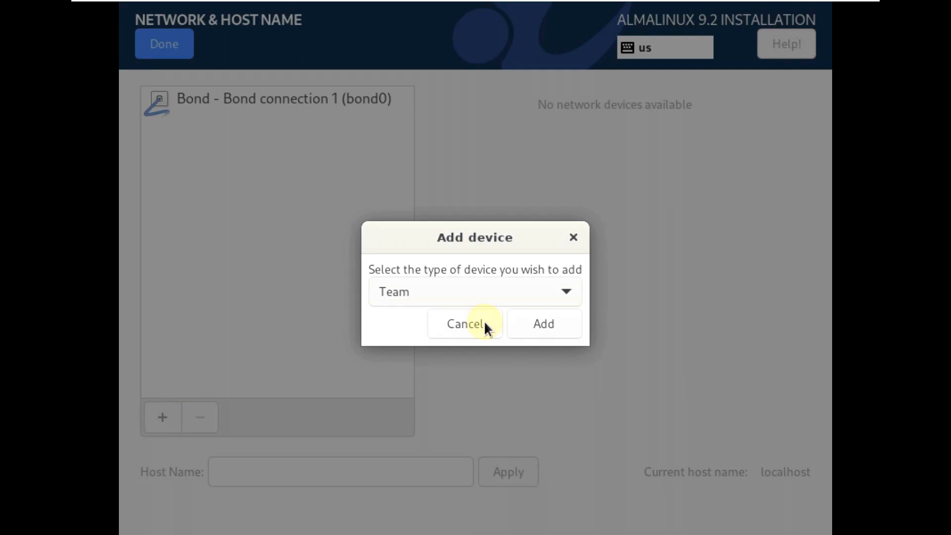
pyautogui.click(524, 323)
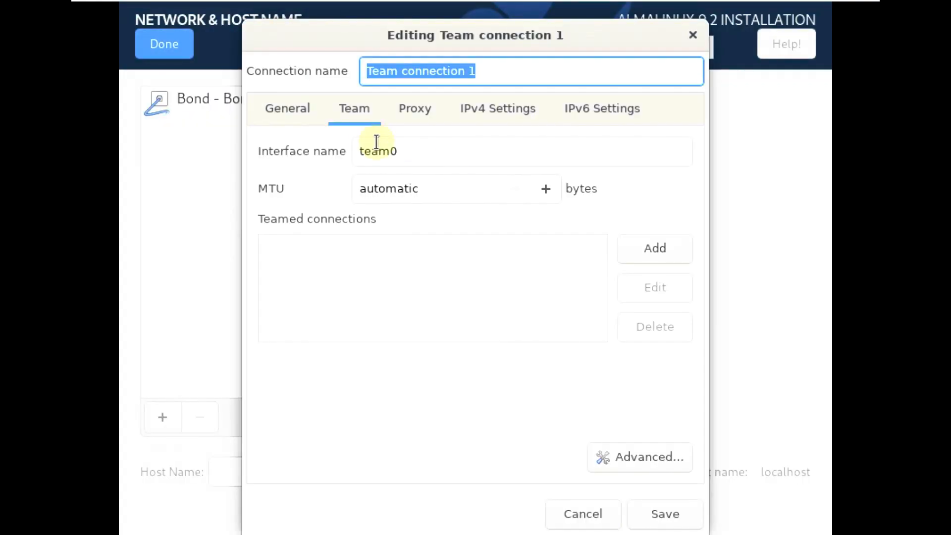
pyautogui.click(468, 120)
pyautogui.click(570, 116)
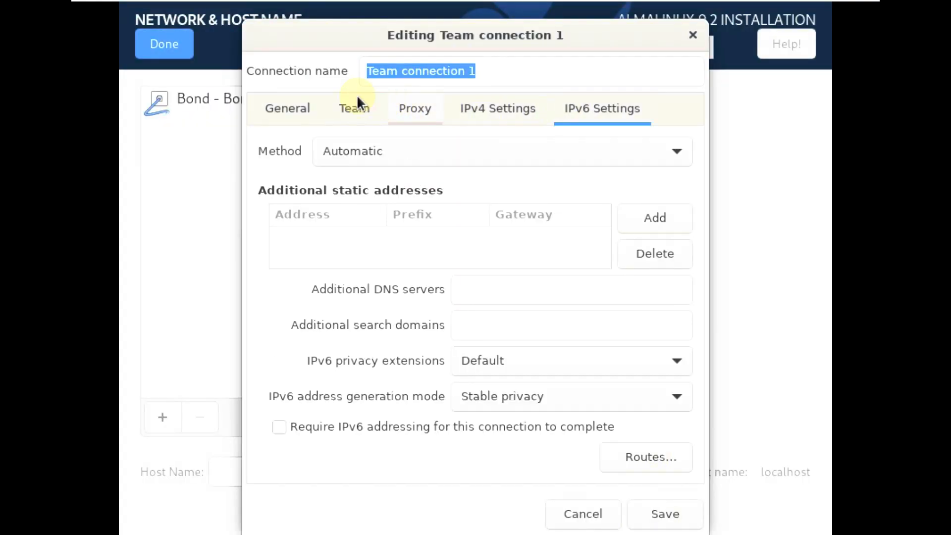
pyautogui.click(300, 111)
pyautogui.click(428, 115)
pyautogui.click(508, 114)
pyautogui.click(608, 114)
pyautogui.click(356, 109)
pyautogui.click(667, 513)
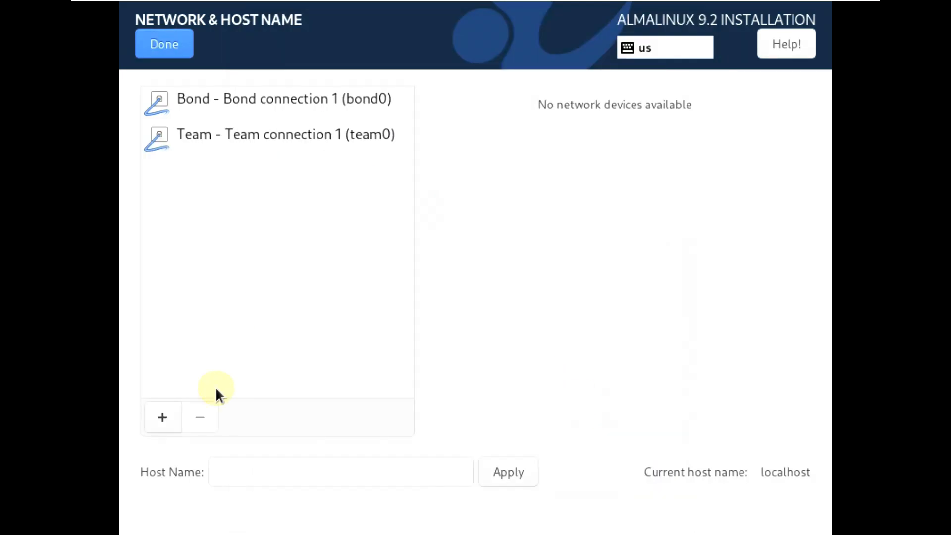
# Examine the General, Proxy and IPv6 settings of a new VLAN device and close it without saving.
pyautogui.click(177, 412)
pyautogui.click(459, 290)
pyautogui.click(460, 319)
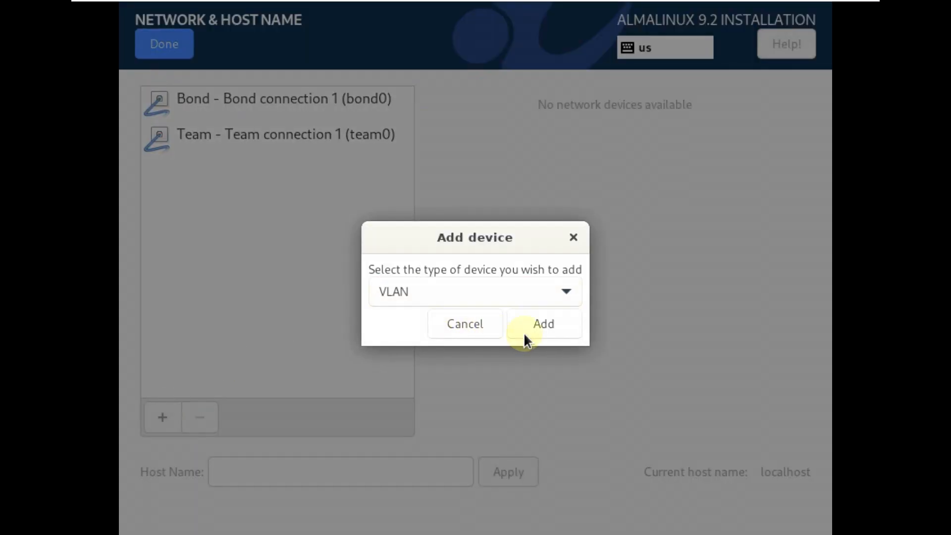
pyautogui.click(525, 332)
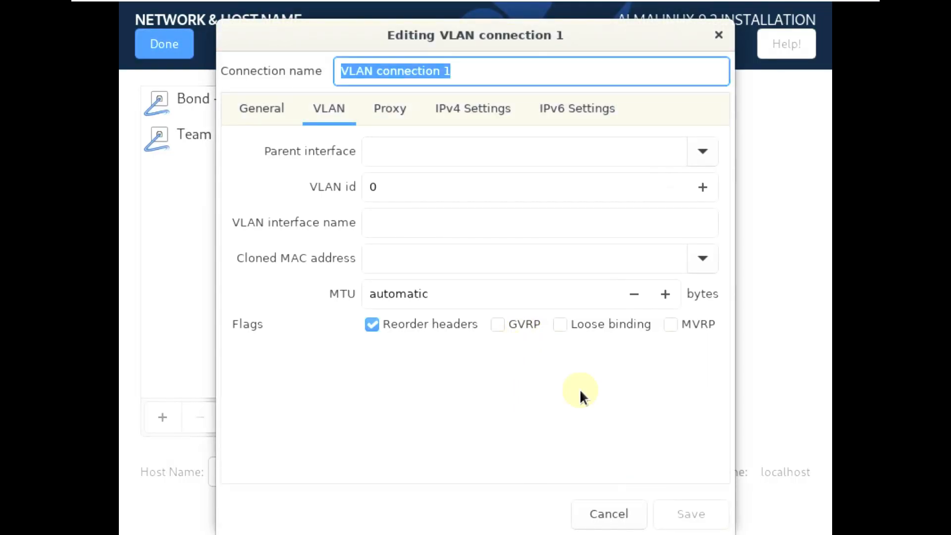
pyautogui.click(286, 109)
pyautogui.click(391, 108)
pyautogui.click(562, 111)
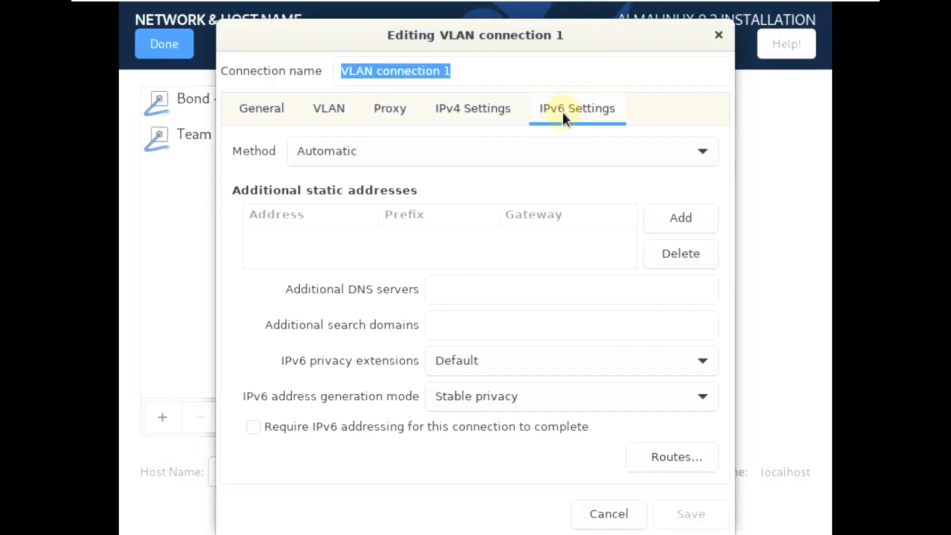
pyautogui.click(268, 122)
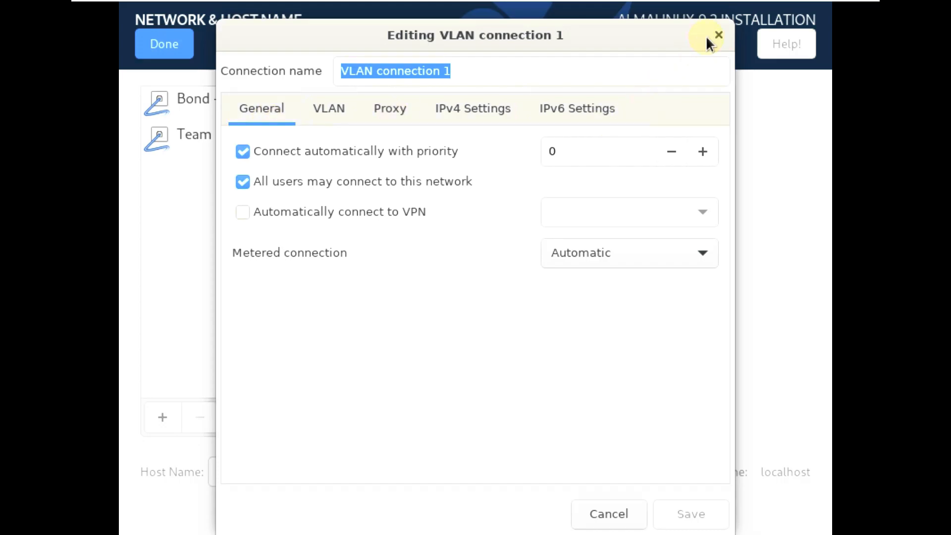
pyautogui.click(719, 34)
pyautogui.click(170, 412)
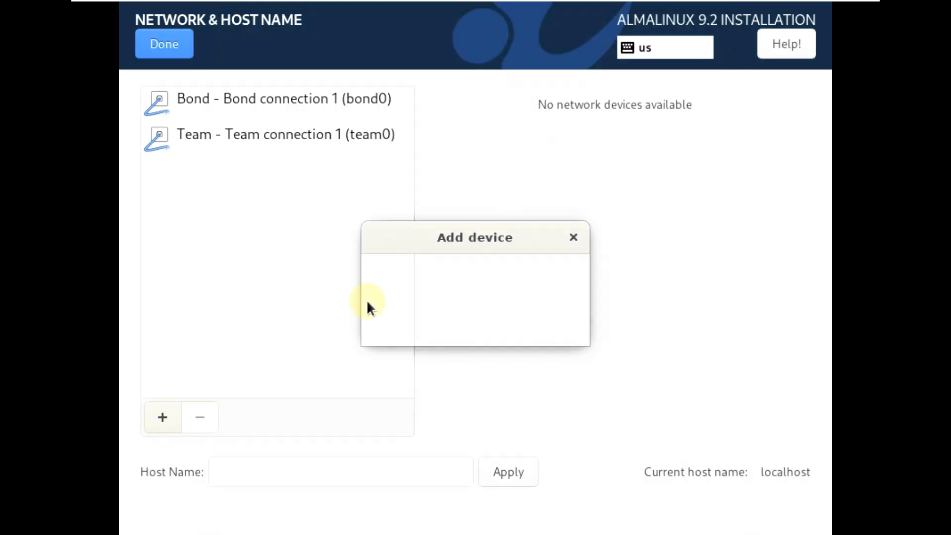
pyautogui.click(494, 291)
pyautogui.click(418, 243)
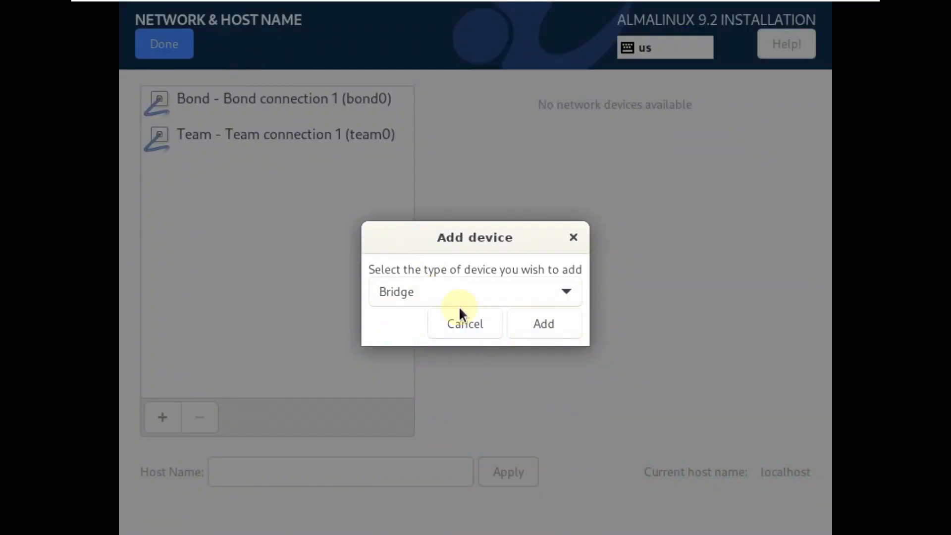
pyautogui.click(543, 323)
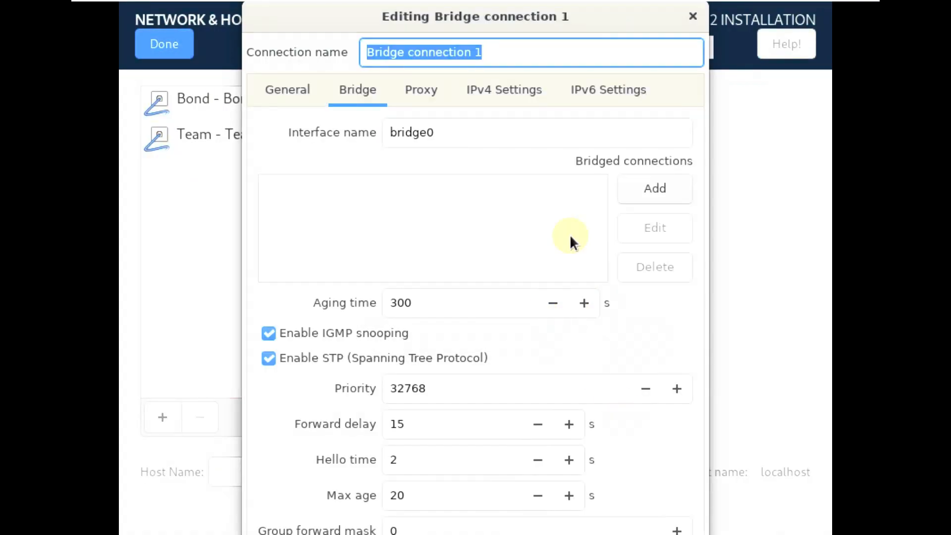
pyautogui.click(288, 101)
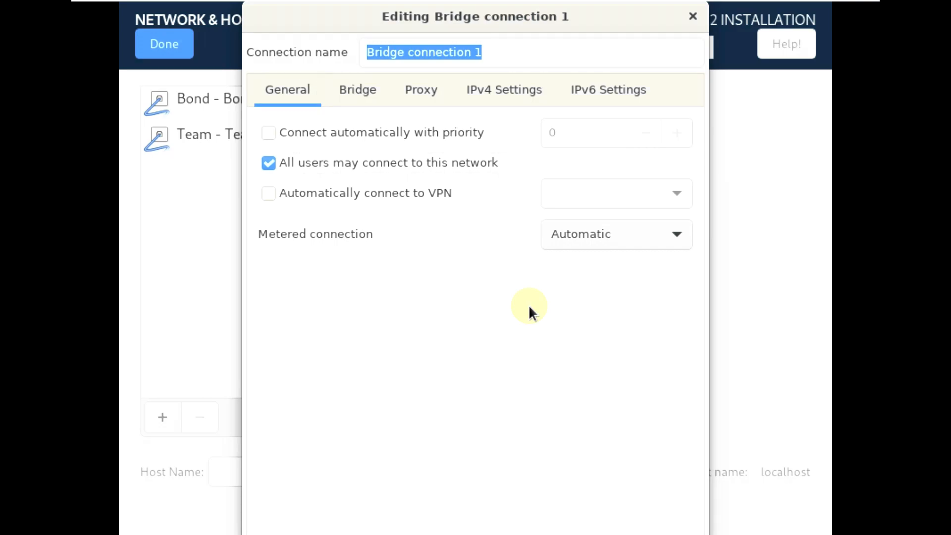
pyautogui.press('Escape')
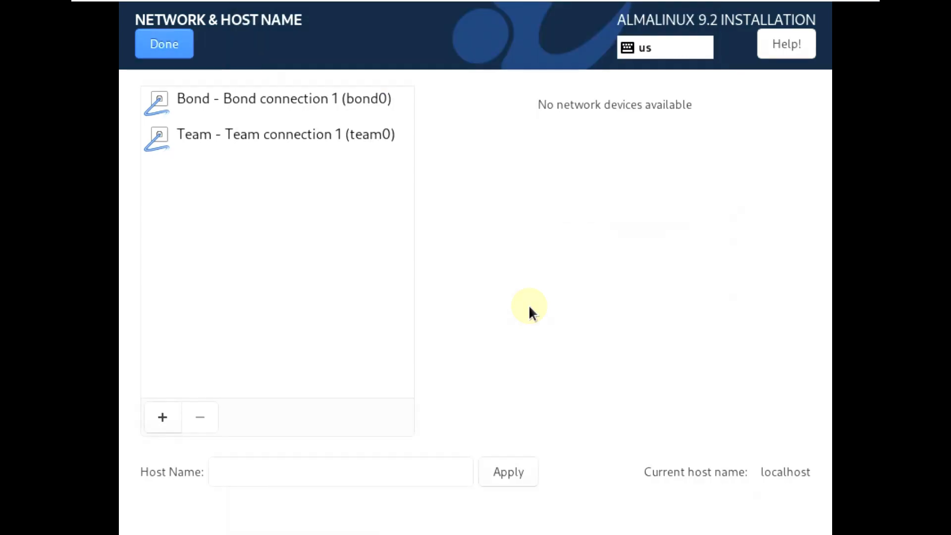
# Add a Bridge device named Bridge connection 1 with its default settings and finish the network configuration.
pyautogui.click(171, 417)
pyautogui.click(538, 327)
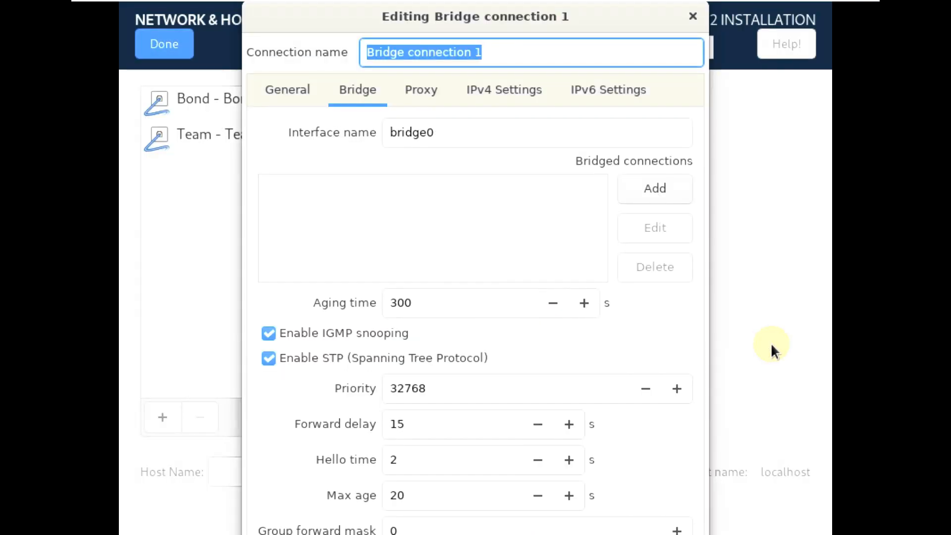
pyautogui.click(292, 94)
pyautogui.press('Tab')
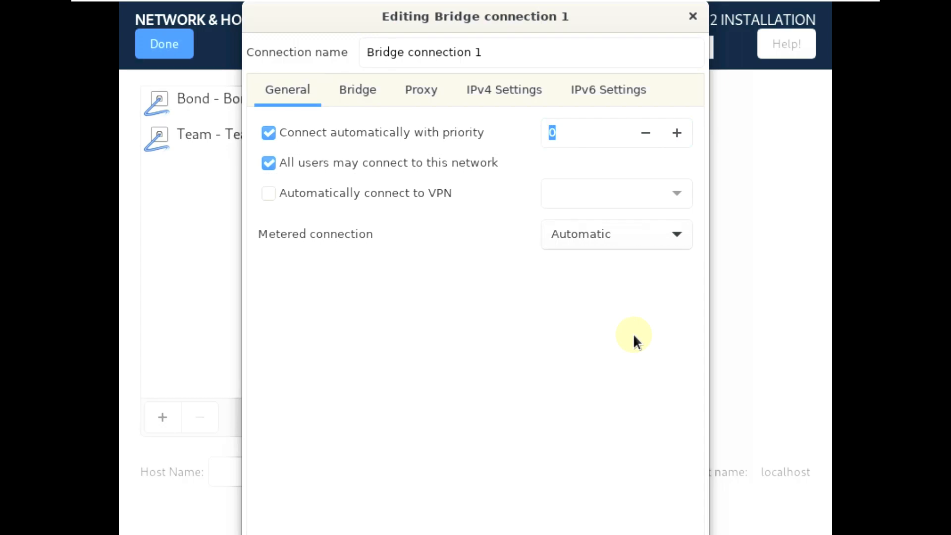
pyautogui.press('Return')
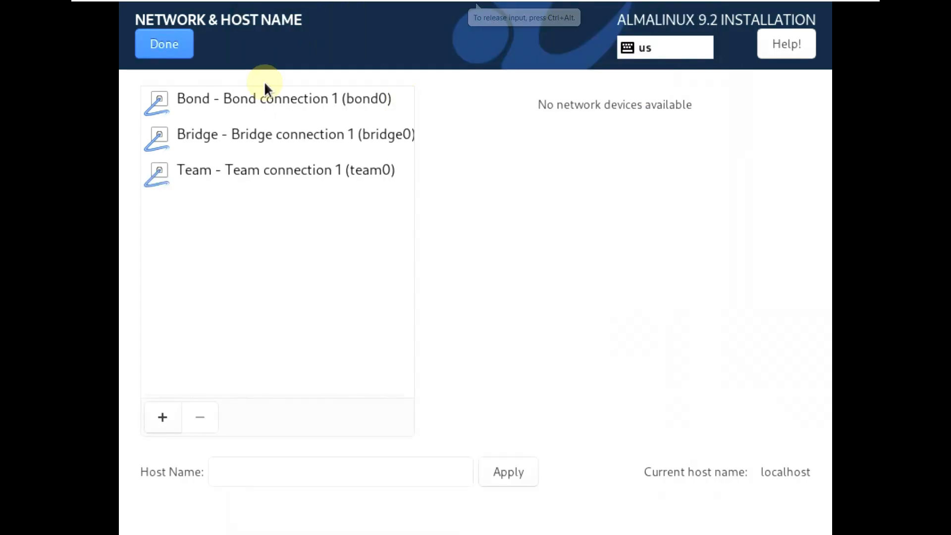
pyautogui.click(177, 52)
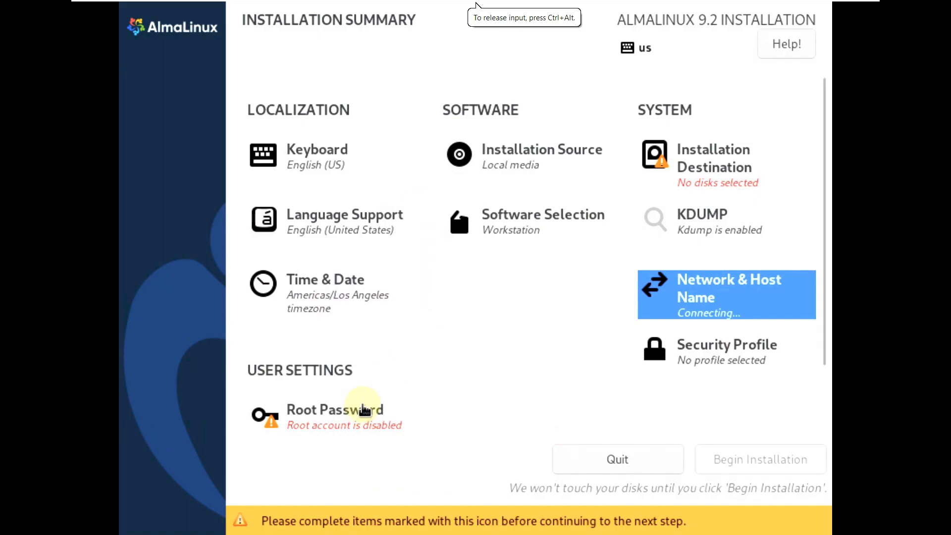
# Enter and confirm the root account password, and accept it.
pyautogui.scroll(-1, 368, 392)
pyautogui.click(357, 361)
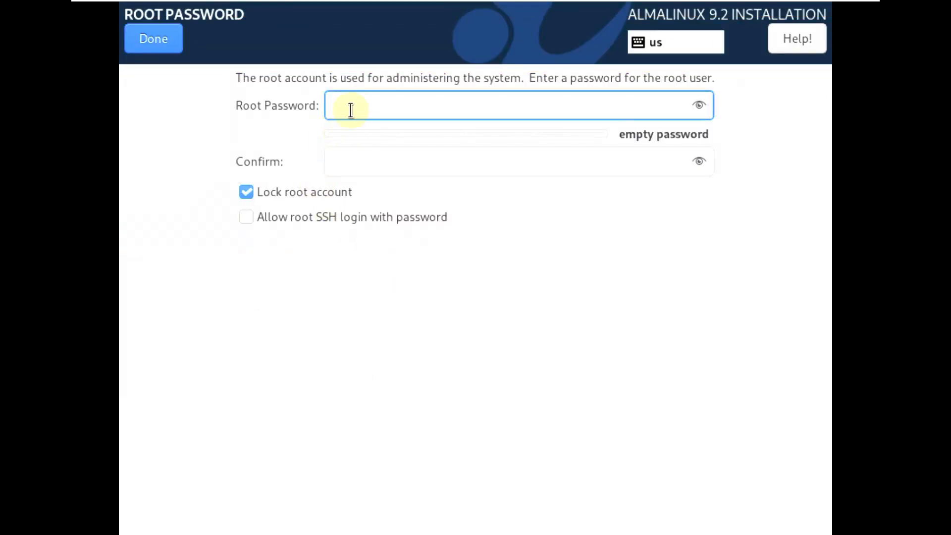
pyautogui.write('*****')
pyautogui.click(355, 149)
pyautogui.write('*****')
pyautogui.click(153, 39)
pyautogui.click(153, 39)
# Start creating a user account named runboxing, and enter and confirm its account password.
pyautogui.click(318, 403)
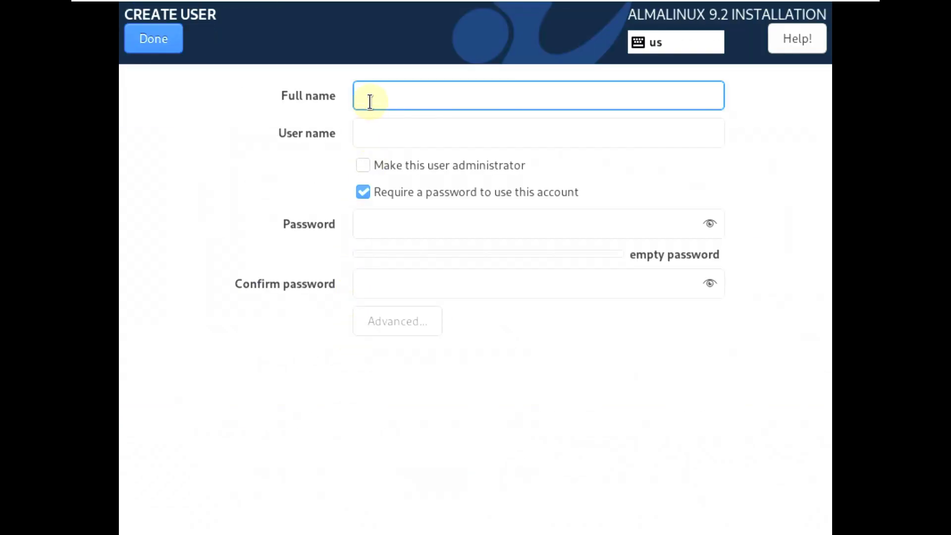
pyautogui.write('runboxing')
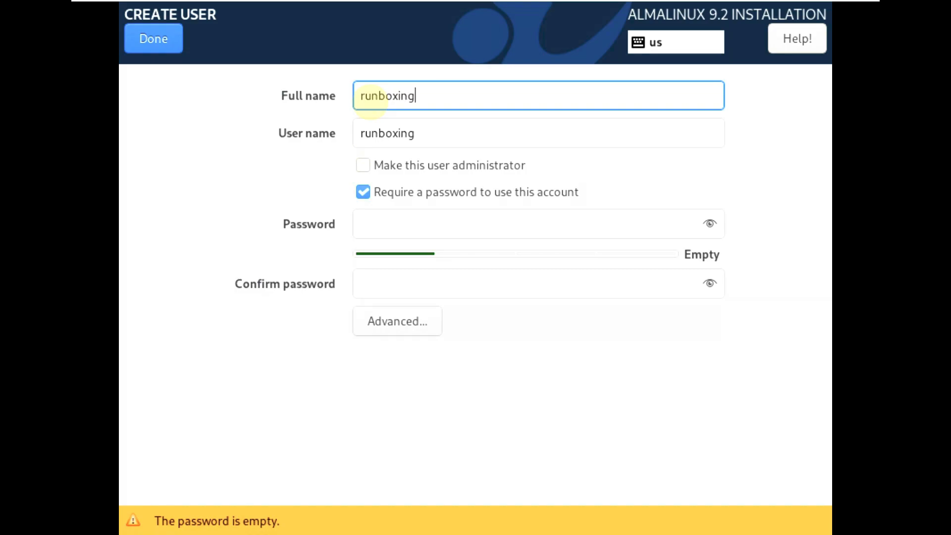
pyautogui.click(400, 218)
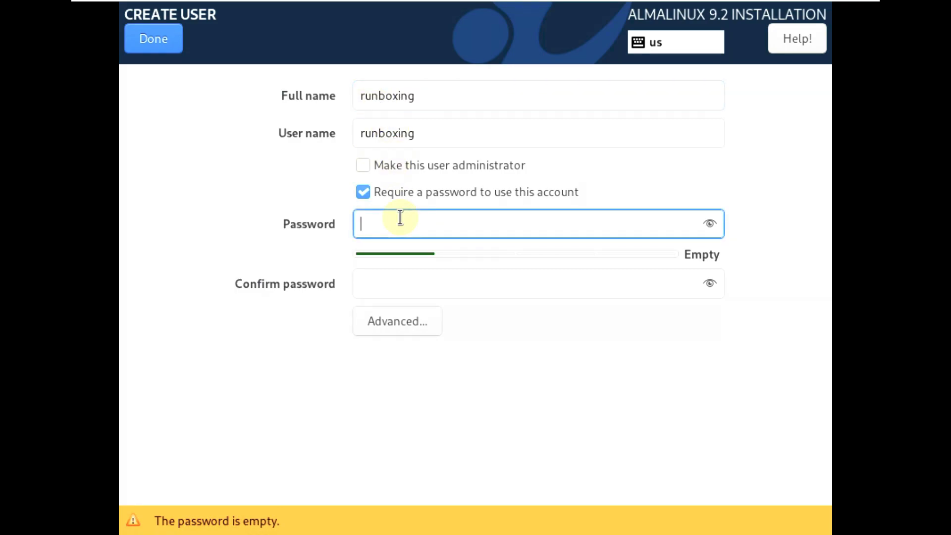
pyautogui.write('12345')
pyautogui.click(400, 283)
pyautogui.write('12345')
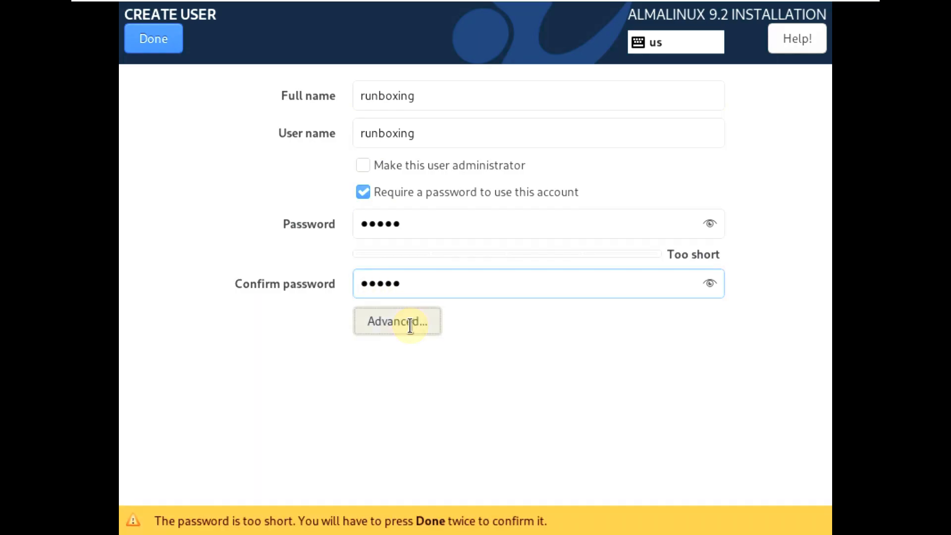
# Review the advanced user configuration, close it and accept the new user account despite the short password.
pyautogui.click(410, 323)
pyautogui.click(593, 396)
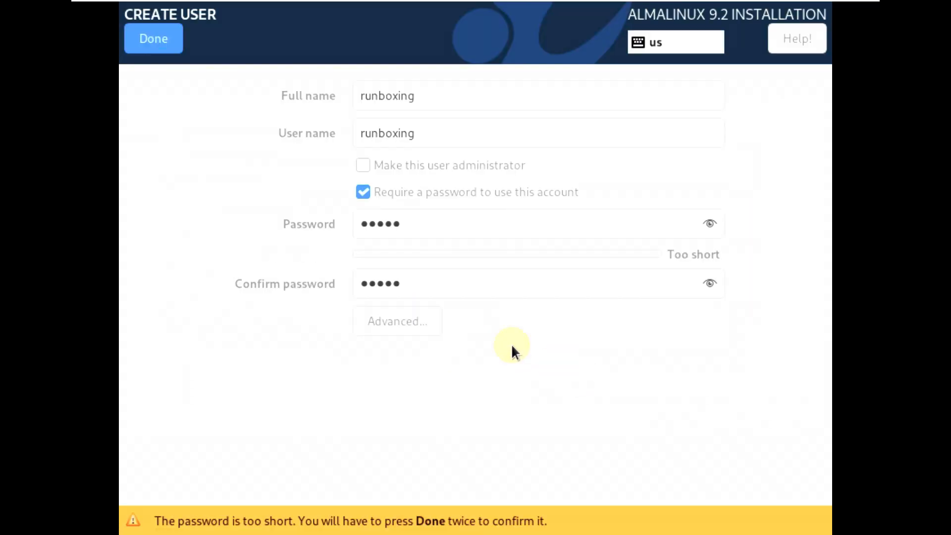
pyautogui.click(419, 323)
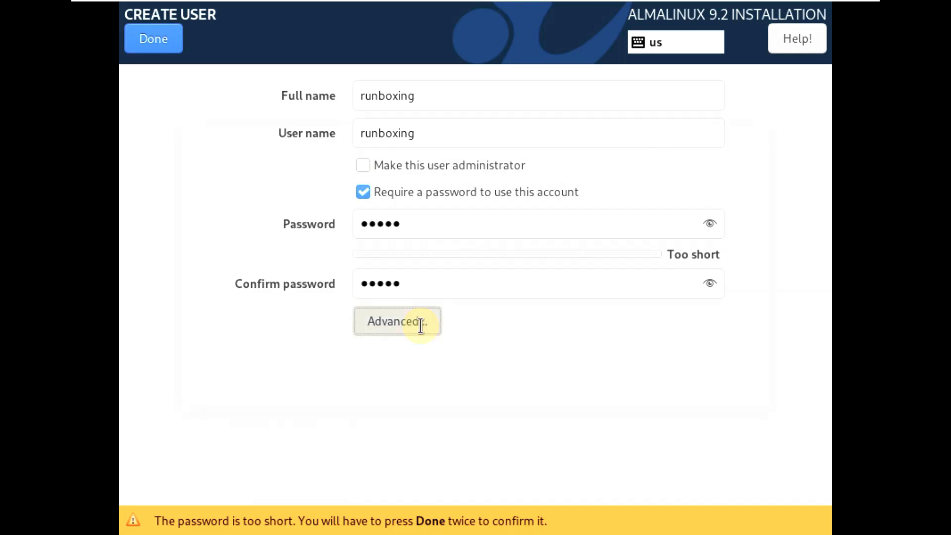
pyautogui.click(605, 382)
pyautogui.click(181, 47)
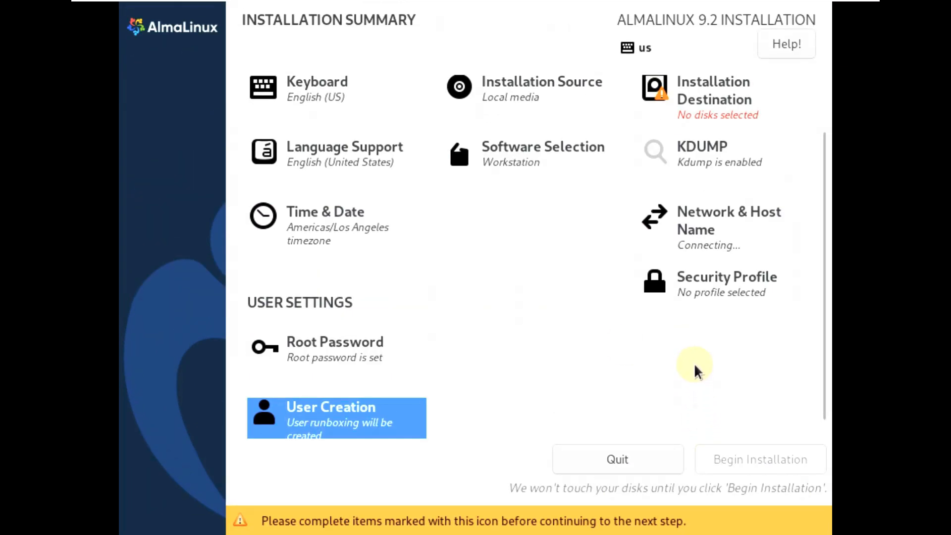
# Set the 40 GiB VMware virtual disk sda as the installation destination with automatic storage configuration.
pyautogui.scroll(2, 659, 277)
pyautogui.click(713, 185)
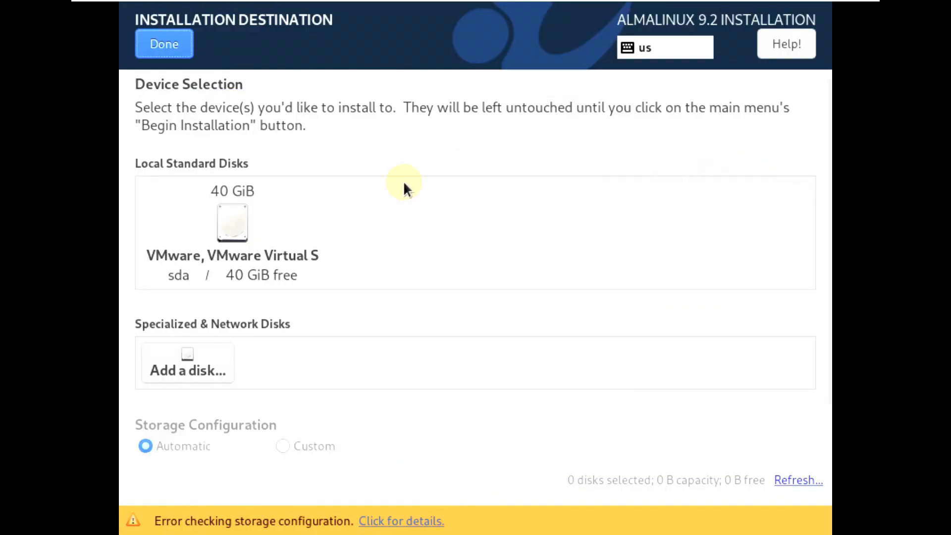
pyautogui.click(243, 218)
pyautogui.click(176, 35)
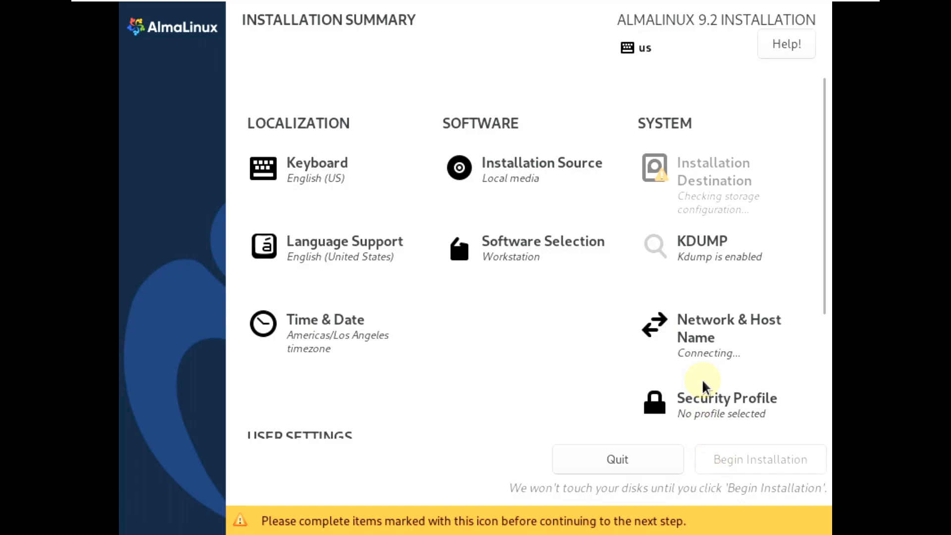
# Begin the AlmaLinux installation and reboot the system once it completes.
pyautogui.click(738, 460)
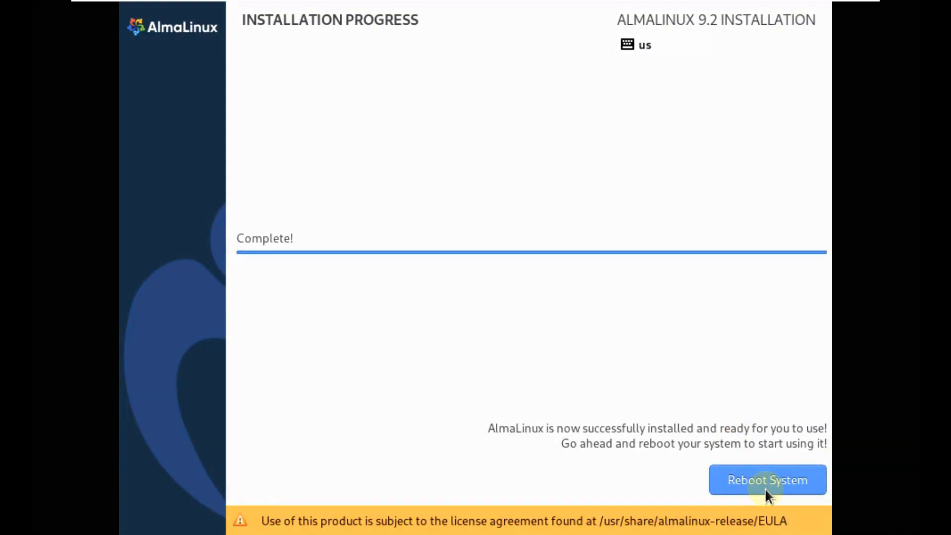
pyautogui.click(765, 488)
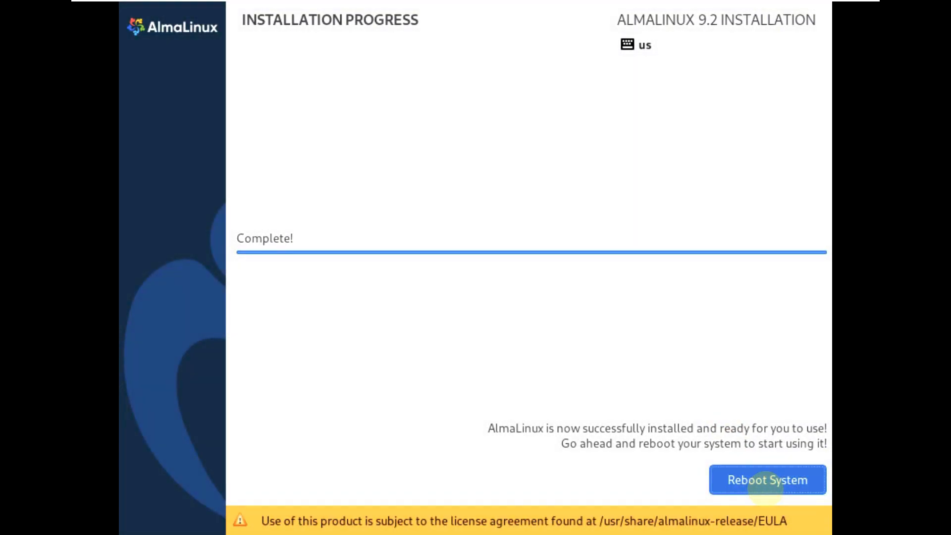